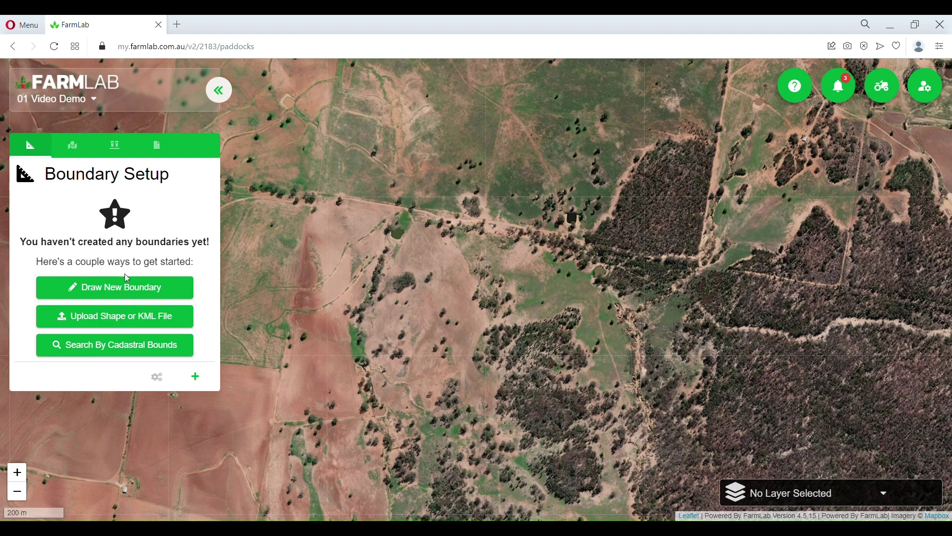
Step: Begin a new boundary with Draw New Boundary in the Boundary Setup panel
{"action": "left_click", "coordinate": [131, 290]}
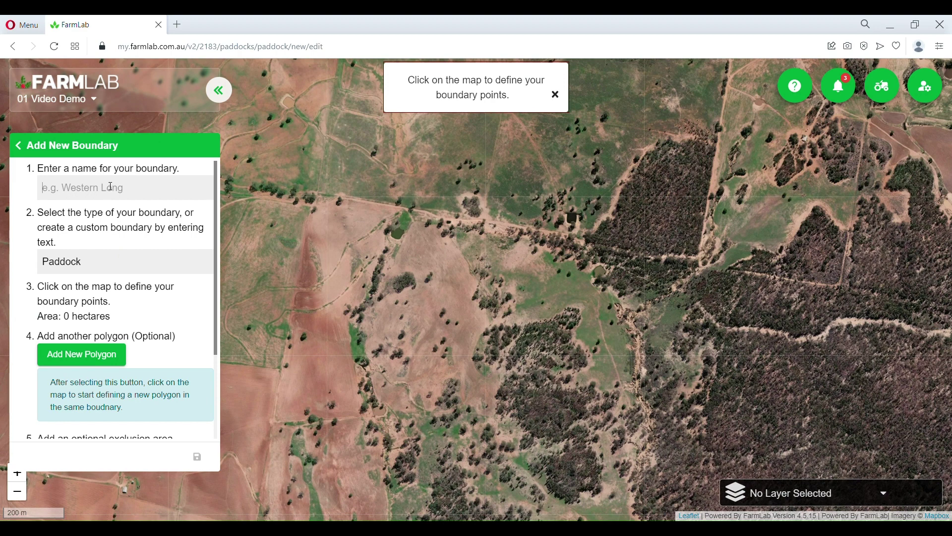
Step: Name the boundary 'Paddock 1' and set its custom boundary type to Project Area
{"action": "type", "text": "Paddock 1"}
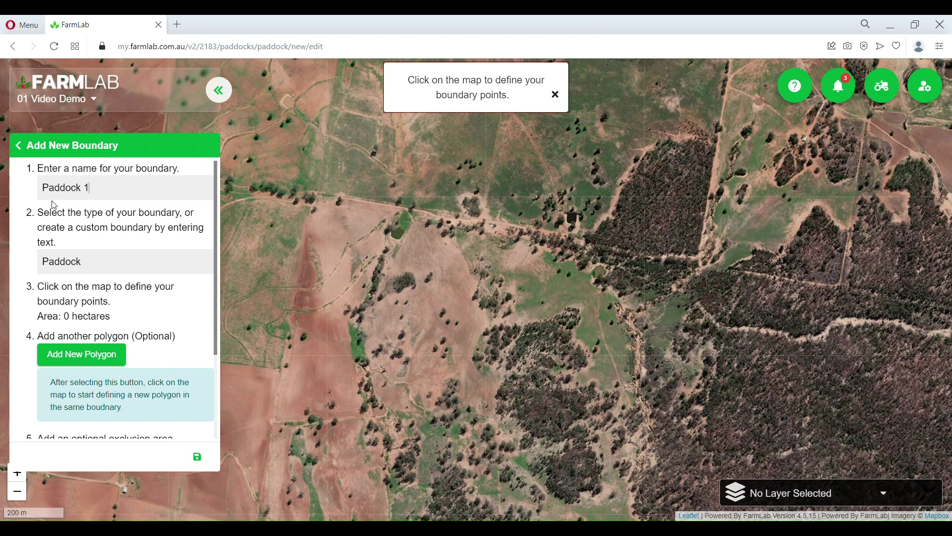
{"action": "left_click", "coordinate": [131, 268]}
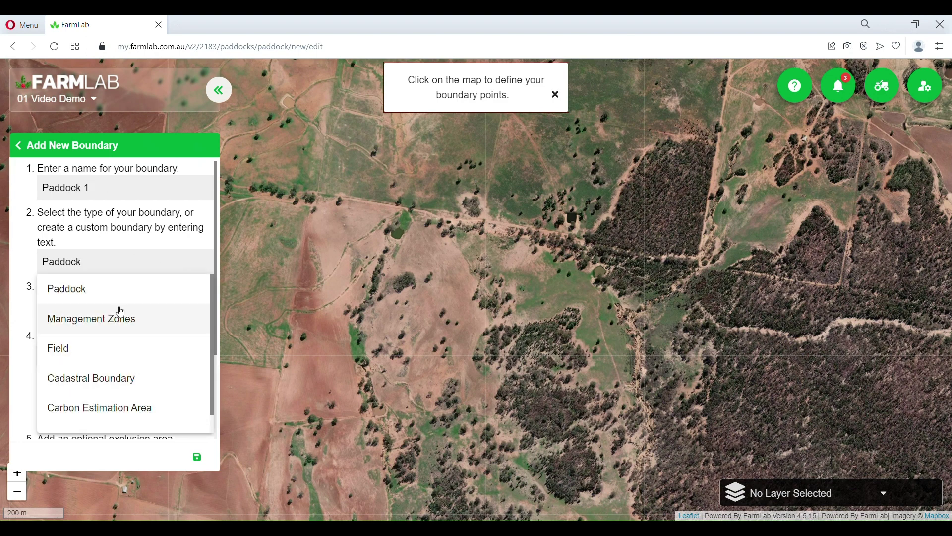
{"action": "left_click_drag", "start_coordinate": [92, 260], "coordinate": [13, 259]}
{"action": "type", "text": "Pro"}
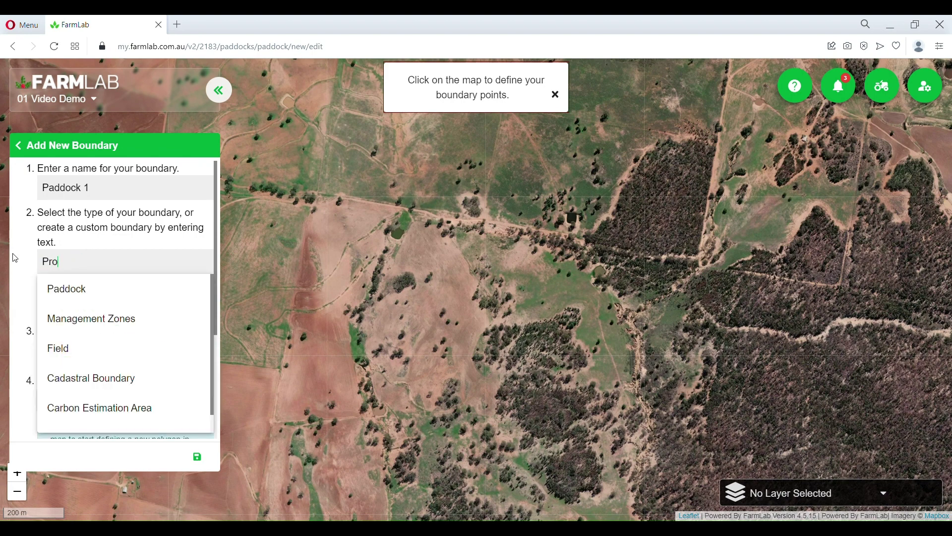
{"action": "type", "text": "ject Area"}
{"action": "left_click", "coordinate": [12, 271]}
{"action": "scroll", "coordinate": [104, 365], "scroll_direction": "down", "scroll_amount": 3}
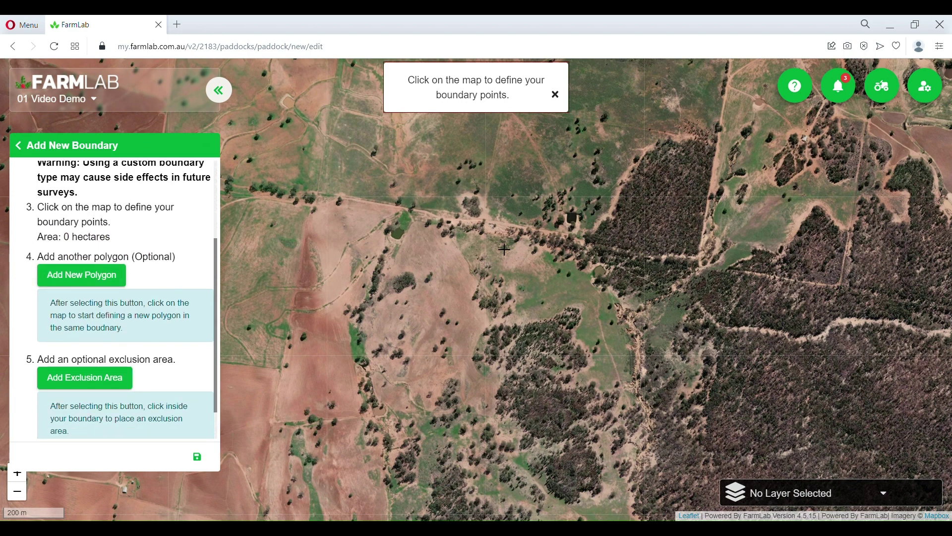
{"action": "left_click_drag", "start_coordinate": [504, 249], "coordinate": [515, 481]}
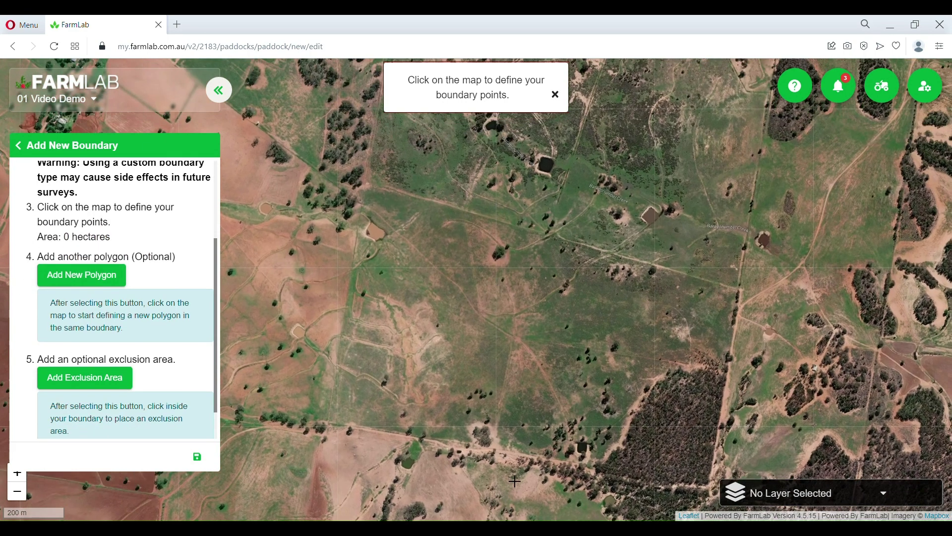
Step: Outline the first polygon of Paddock 1 with five points on the map
{"action": "left_click", "coordinate": [368, 184]}
{"action": "left_click", "coordinate": [738, 287]}
{"action": "left_click", "coordinate": [708, 484]}
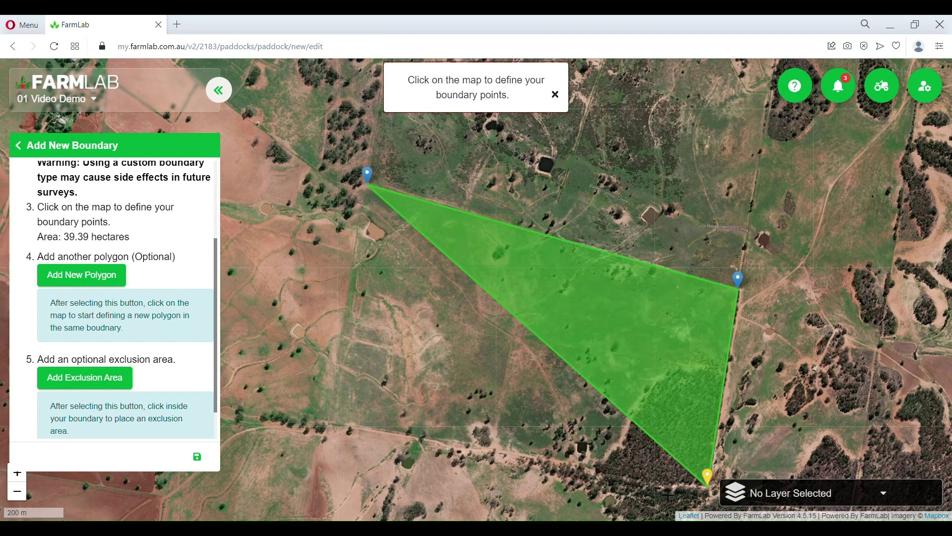
{"action": "left_click", "coordinate": [647, 482]}
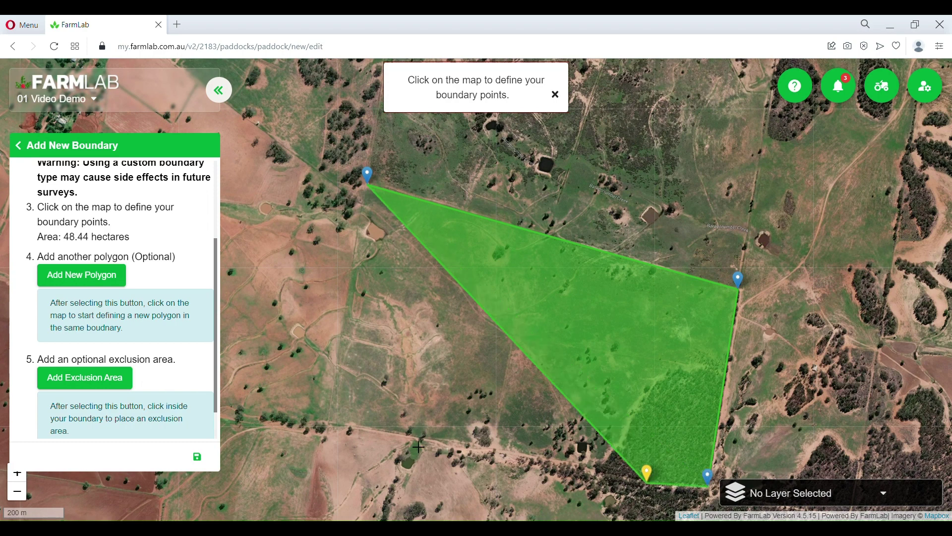
{"action": "left_click", "coordinate": [331, 424]}
Step: Add a second adjoining polygon to the north, bringing the total to 170 hectares
{"action": "left_click", "coordinate": [85, 280]}
{"action": "left_click_drag", "start_coordinate": [237, 197], "coordinate": [250, 379]}
{"action": "left_click", "coordinate": [407, 190]}
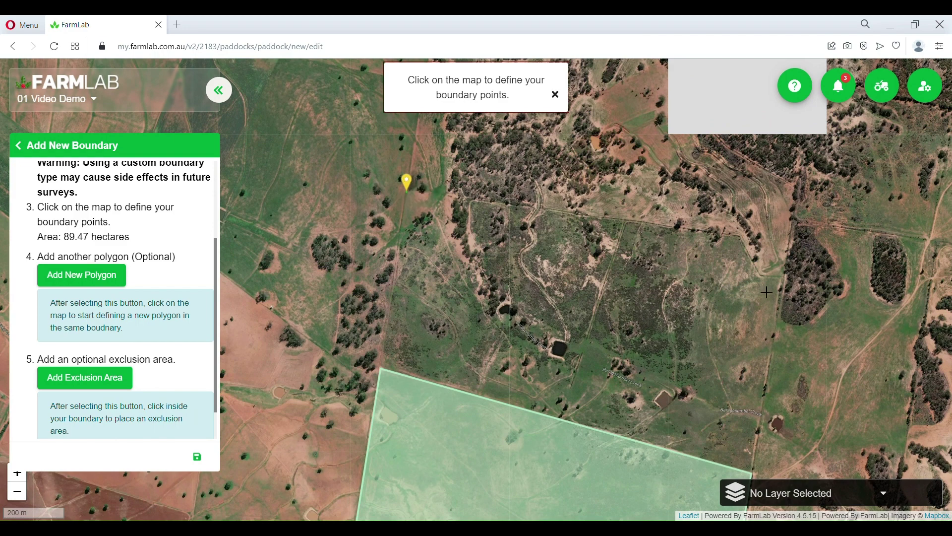
{"action": "left_click", "coordinate": [737, 235]}
{"action": "left_click", "coordinate": [759, 273]}
{"action": "left_click", "coordinate": [783, 276]}
{"action": "left_click", "coordinate": [754, 472]}
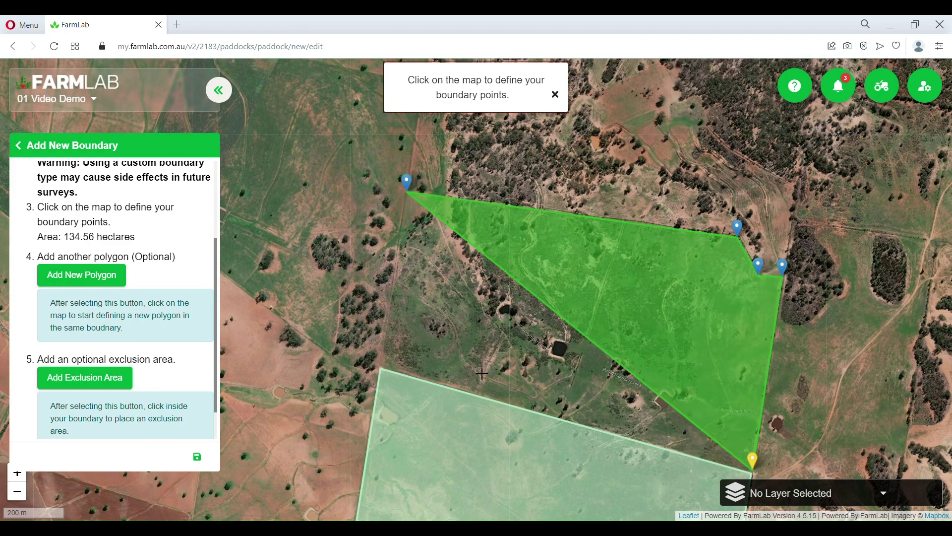
{"action": "left_click", "coordinate": [383, 368]}
{"action": "scroll", "coordinate": [110, 330], "scroll_direction": "down", "scroll_amount": 2}
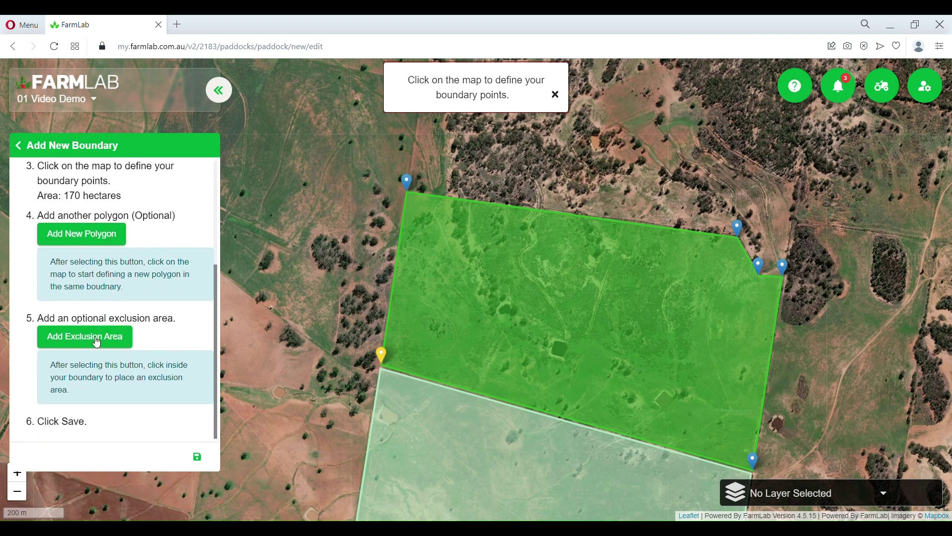
Step: Cut an exclusion hole over the pond and save Paddock 1 at 170.77 ha
{"action": "left_click", "coordinate": [97, 343]}
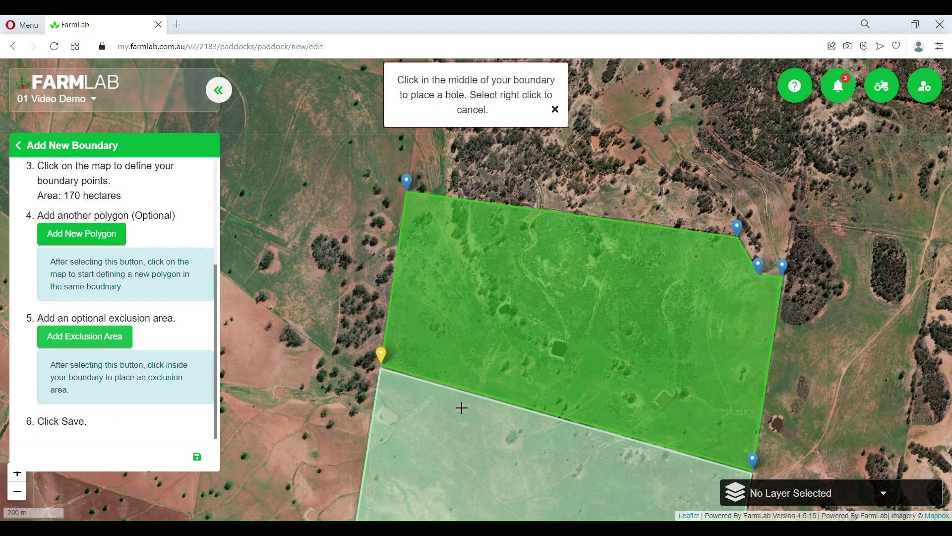
{"action": "scroll", "coordinate": [593, 356], "scroll_direction": "up", "scroll_amount": 1}
{"action": "left_click", "coordinate": [531, 358]}
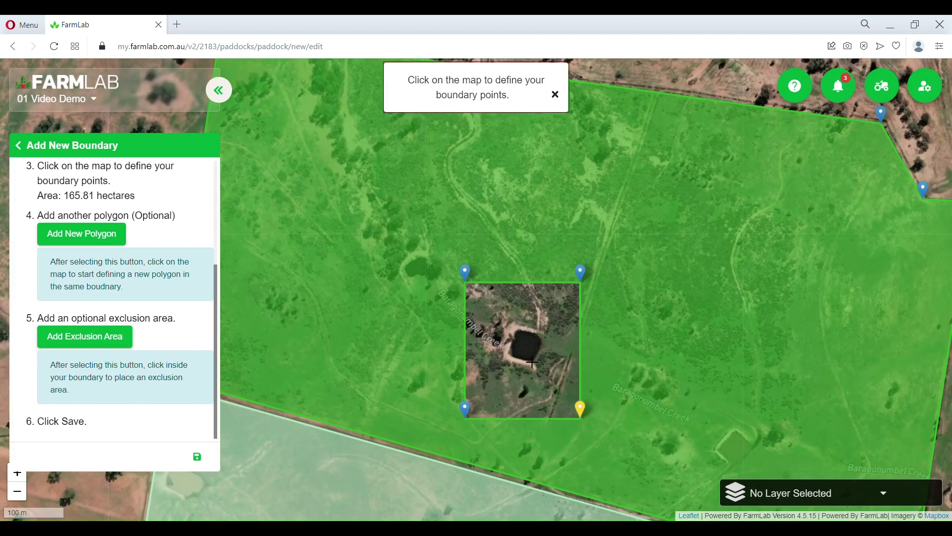
{"action": "mouse_move", "coordinate": [580, 409]}
{"action": "left_mouse_down"}
{"action": "mouse_move", "coordinate": [540, 353]}
{"action": "mouse_move", "coordinate": [510, 355]}
{"action": "left_mouse_up"}
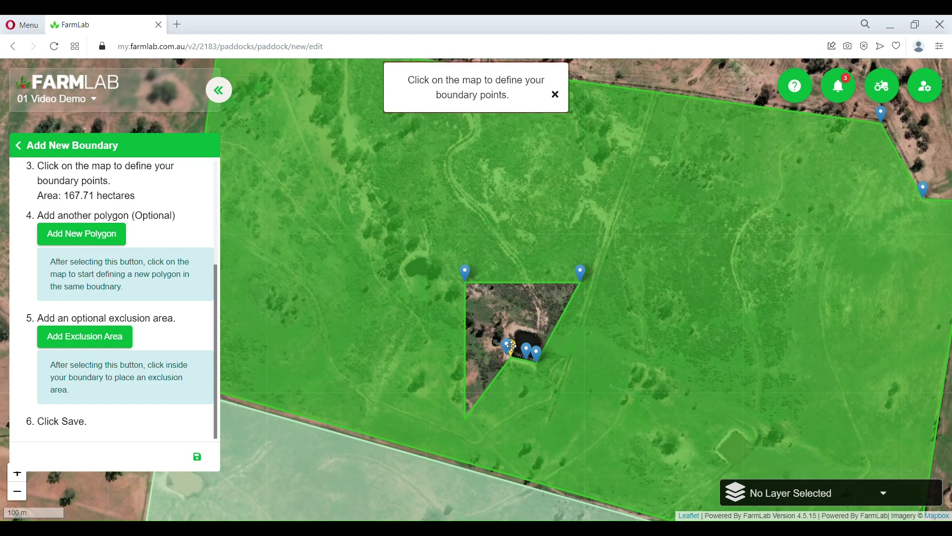
{"action": "left_click_drag", "start_coordinate": [468, 274], "coordinate": [521, 320]}
{"action": "left_click_drag", "start_coordinate": [582, 276], "coordinate": [550, 334]}
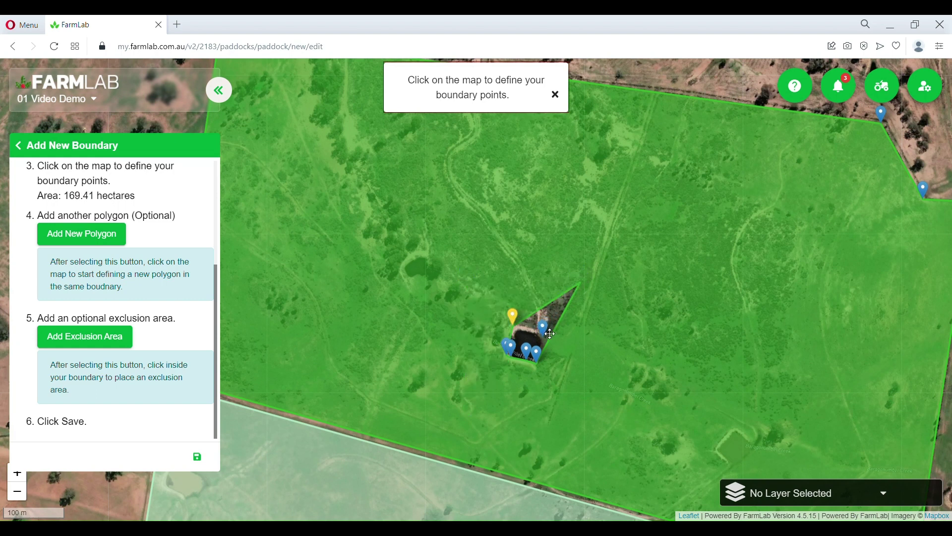
{"action": "left_click", "coordinate": [199, 457]}
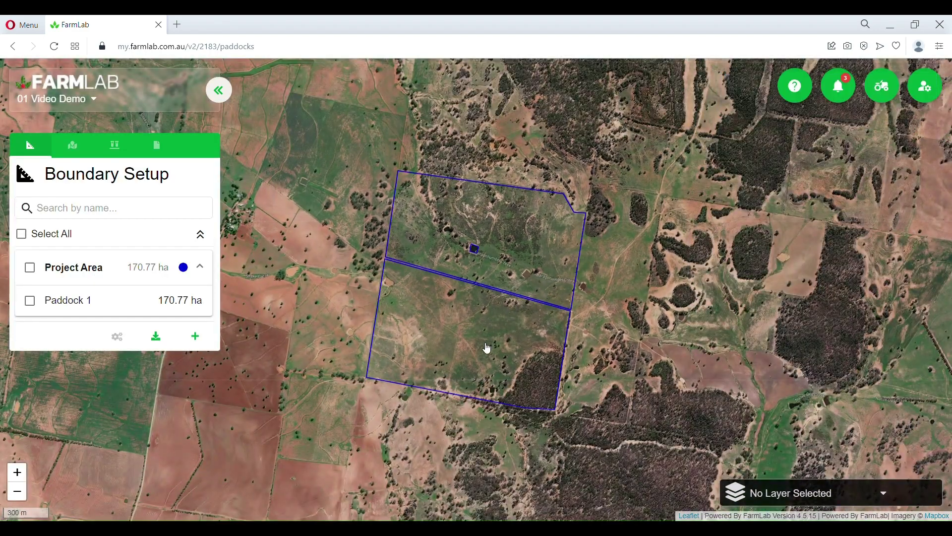
Step: Add cadastral parcel 51//DP754302 (504.27 ha) from the regional cadastral bounds search
{"action": "left_click", "coordinate": [196, 340]}
{"action": "left_click", "coordinate": [251, 442]}
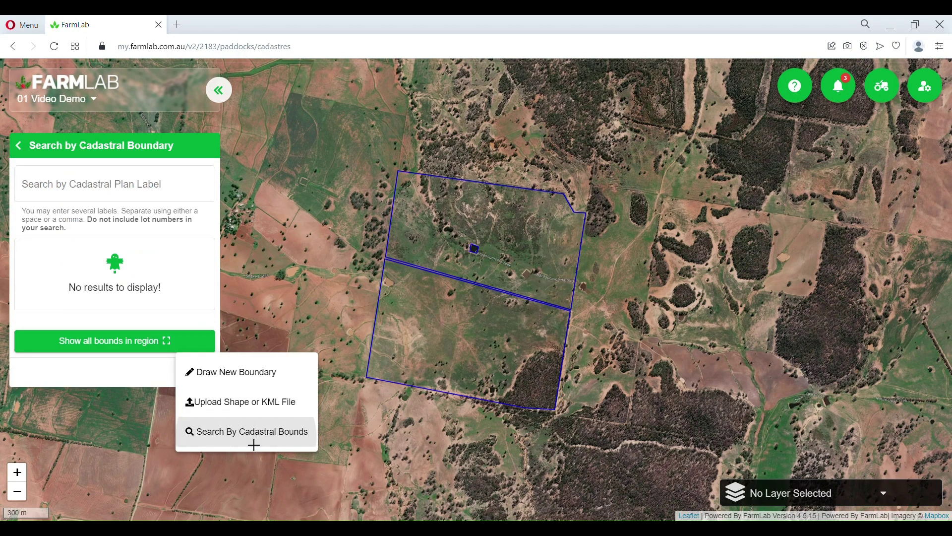
{"action": "left_click", "coordinate": [56, 193]}
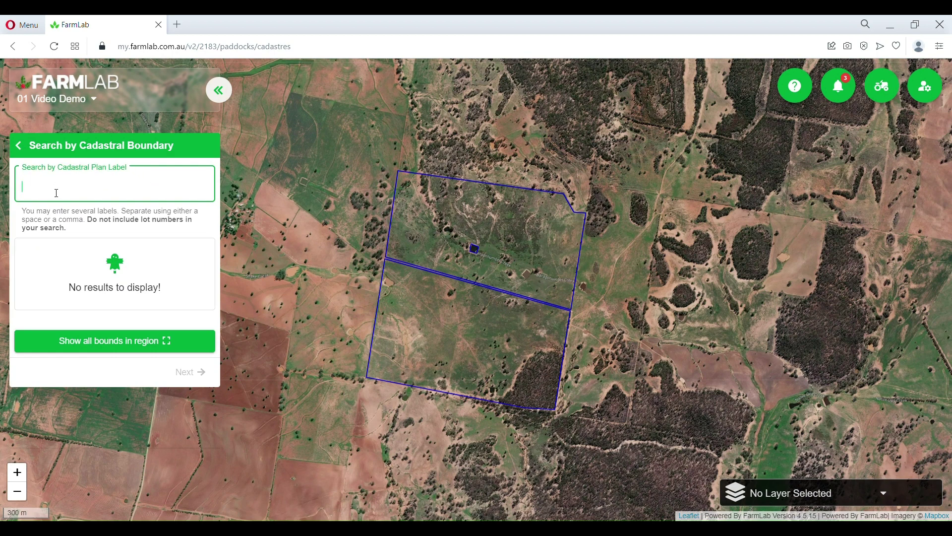
{"action": "left_click", "coordinate": [98, 347]}
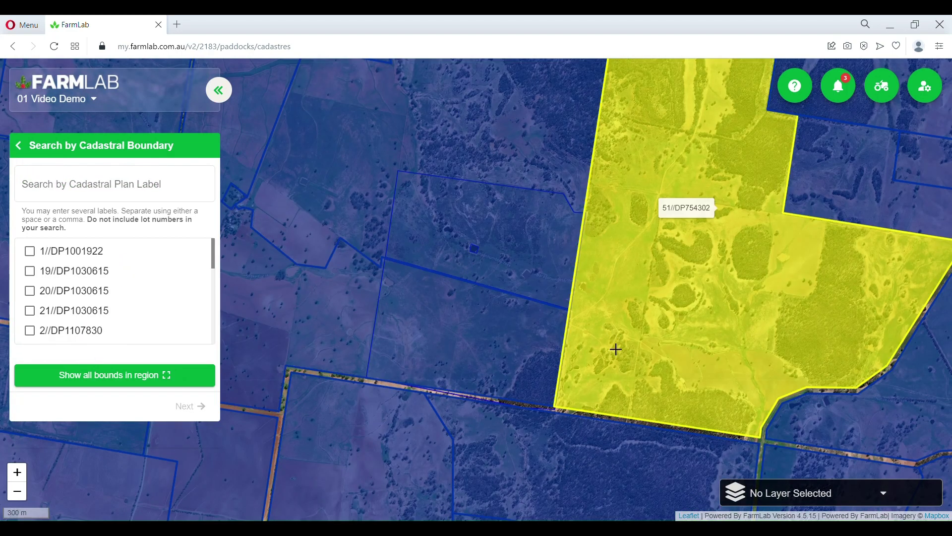
{"action": "scroll", "coordinate": [621, 356], "scroll_direction": "down", "scroll_amount": 2}
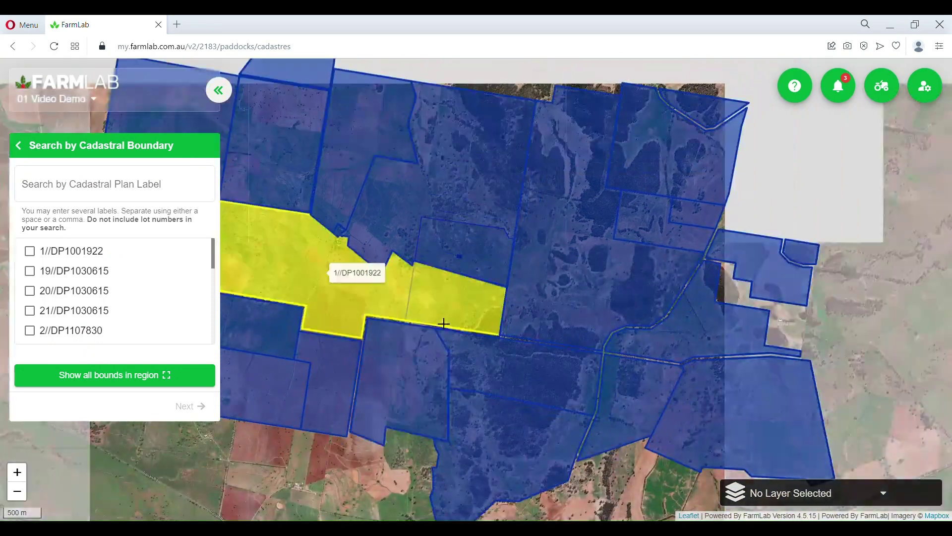
{"action": "left_click", "coordinate": [547, 317]}
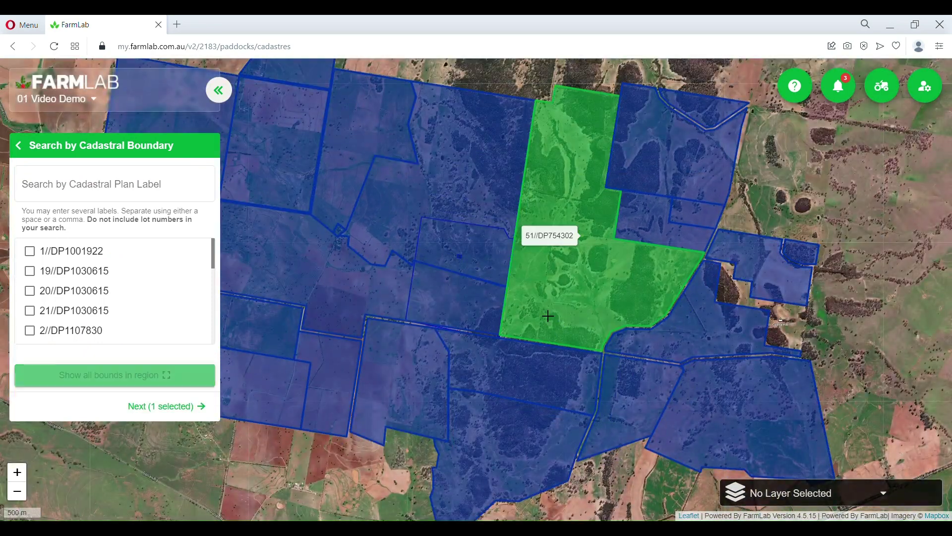
{"action": "left_click", "coordinate": [176, 405]}
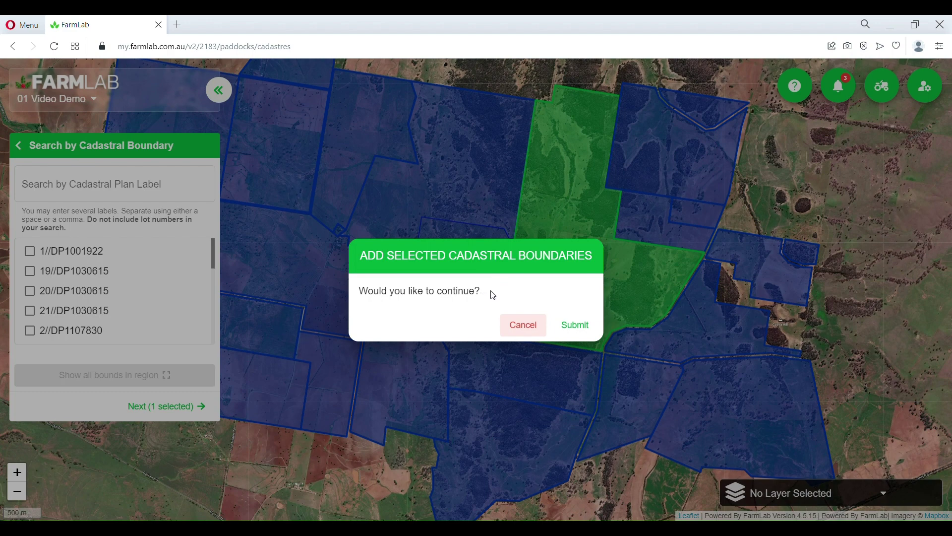
{"action": "left_click", "coordinate": [581, 329]}
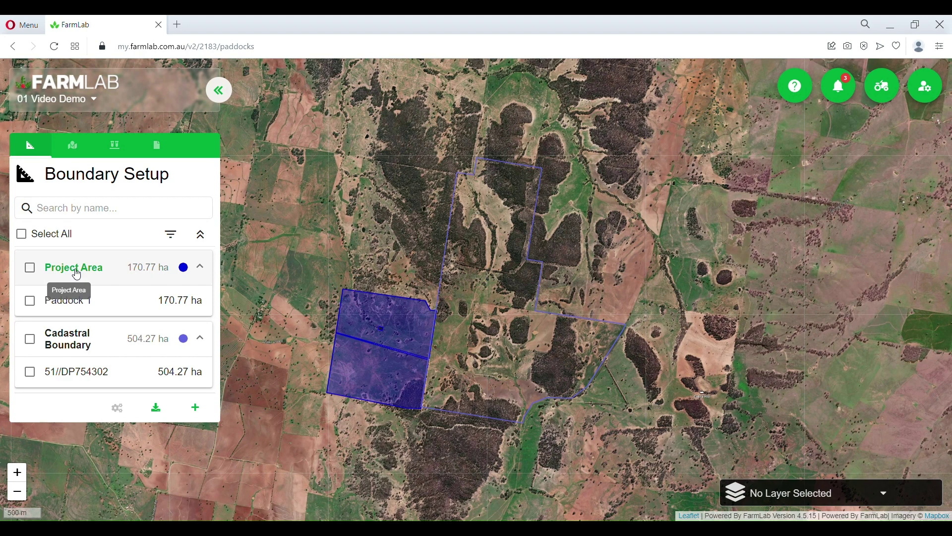
Step: Select the 51//DP754302 cadastral boundary and show its Boundary Processing options
{"action": "left_click", "coordinate": [195, 407]}
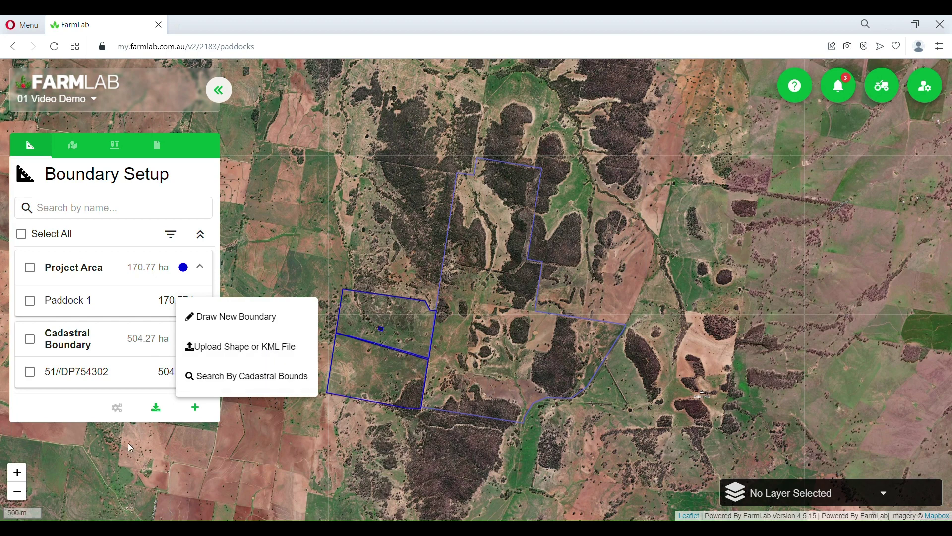
{"action": "left_click", "coordinate": [73, 411]}
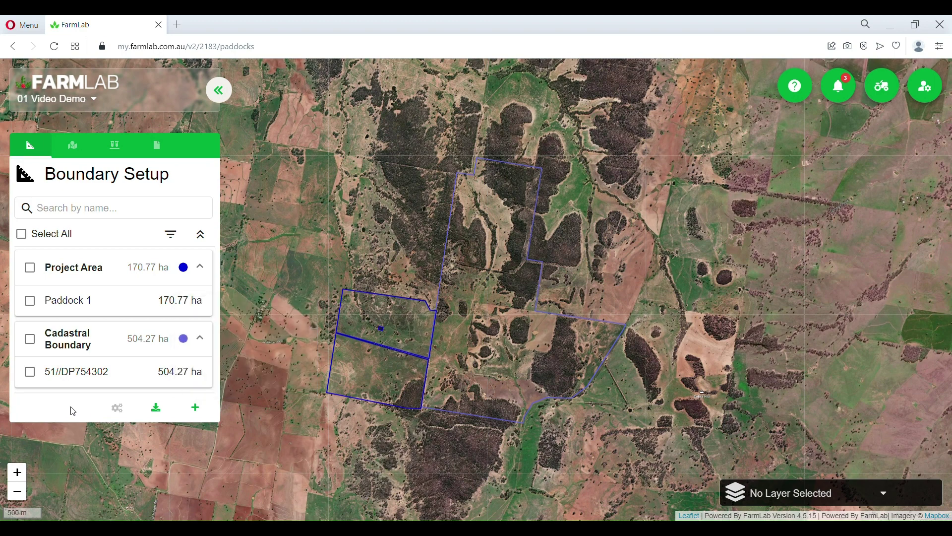
{"action": "left_click", "coordinate": [31, 373]}
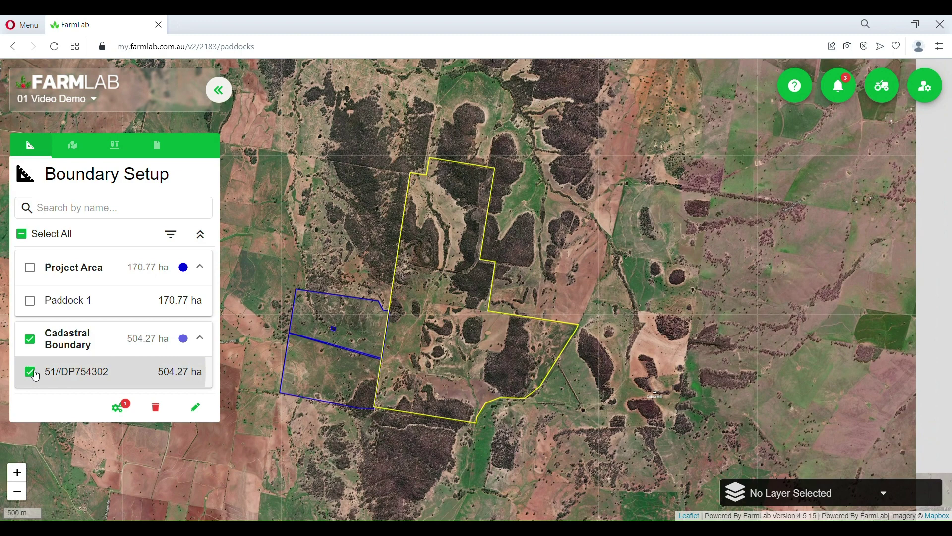
{"action": "left_click", "coordinate": [118, 411]}
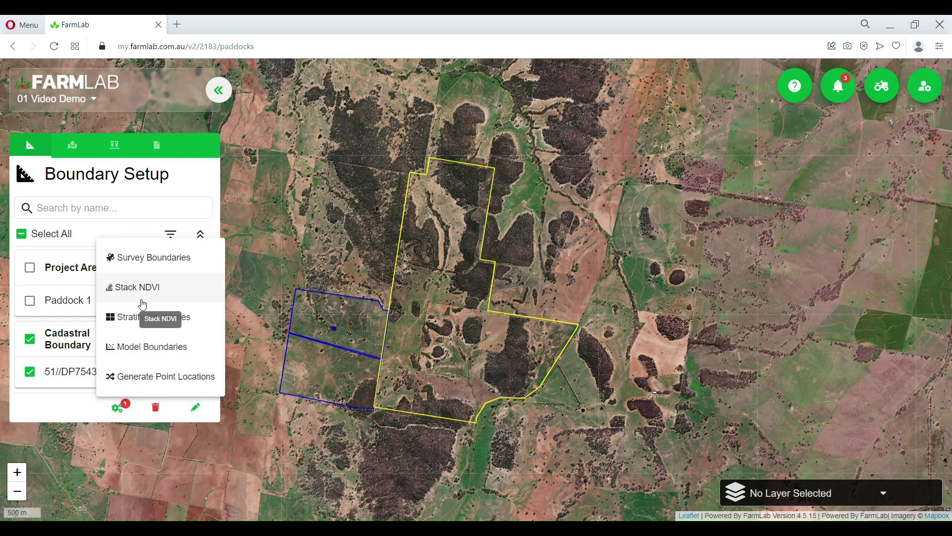
Step: Open NDVI stacking for the boundary and tick the first image date to include
{"action": "left_click", "coordinate": [167, 293]}
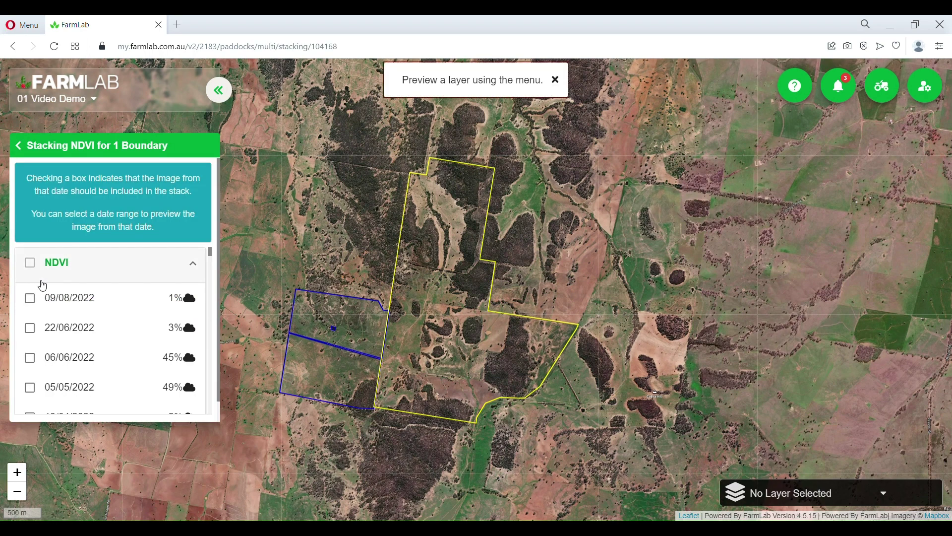
{"action": "scroll", "coordinate": [43, 282], "scroll_direction": "down", "scroll_amount": 1}
{"action": "scroll", "coordinate": [99, 281], "scroll_direction": "up", "scroll_amount": 1}
{"action": "mouse_move", "coordinate": [177, 308]}
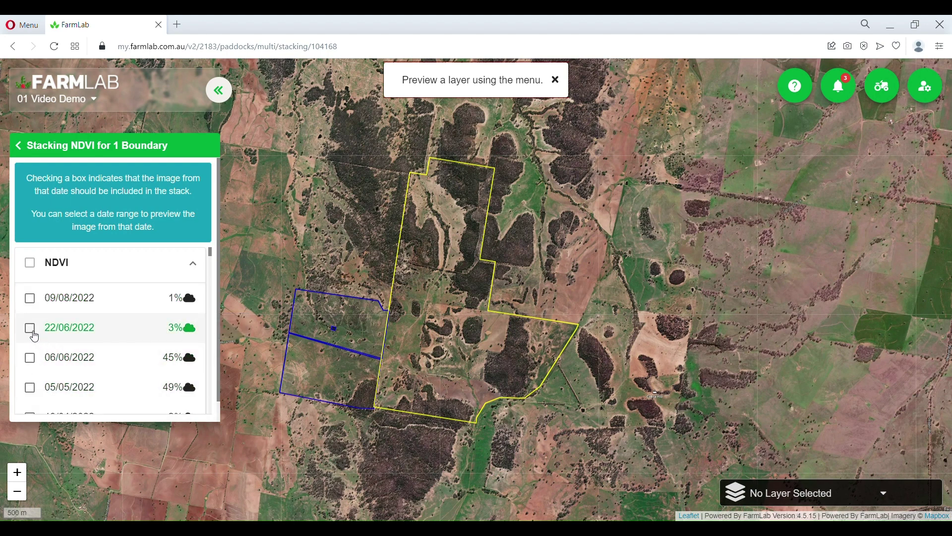
{"action": "left_click", "coordinate": [30, 300]}
{"action": "scroll", "coordinate": [94, 334], "scroll_direction": "down", "scroll_amount": 3}
{"action": "scroll", "coordinate": [94, 343], "scroll_direction": "down", "scroll_amount": 8}
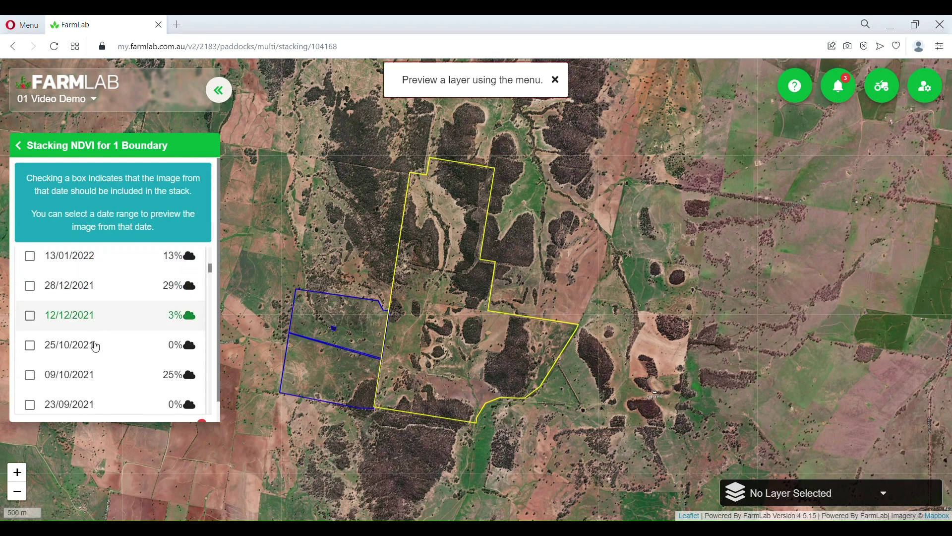
{"action": "scroll", "coordinate": [70, 320], "scroll_direction": "up", "scroll_amount": 2}
{"action": "scroll", "coordinate": [49, 317], "scroll_direction": "up", "scroll_amount": 2}
{"action": "scroll", "coordinate": [46, 317], "scroll_direction": "down", "scroll_amount": 4}
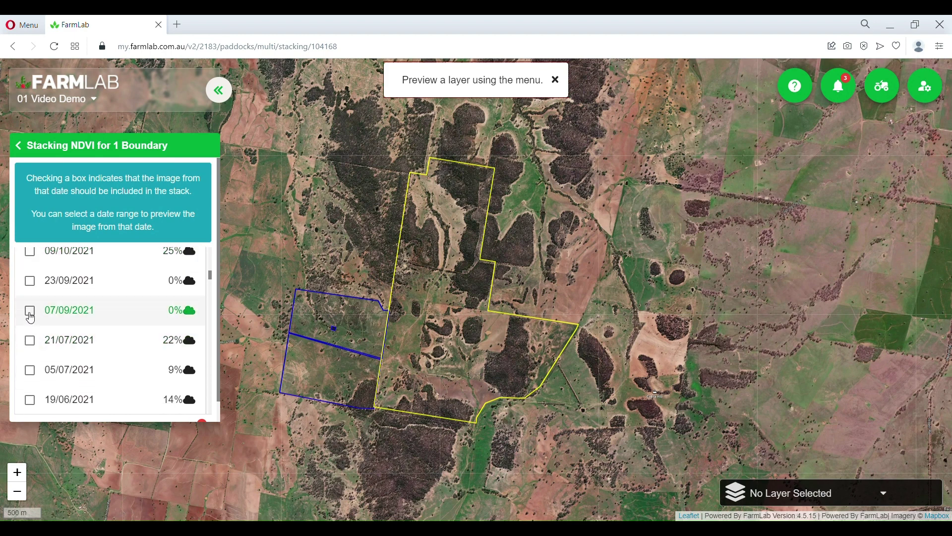
Step: Add the 23/09/2021 and 17/08/2019 images and start the NDVI stack
{"action": "left_click", "coordinate": [29, 281]}
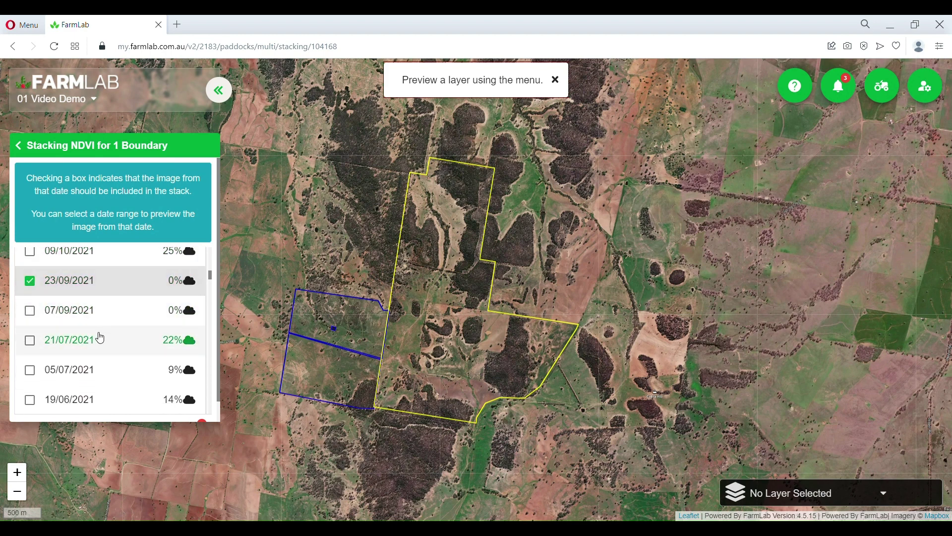
{"action": "scroll", "coordinate": [101, 343], "scroll_direction": "down", "scroll_amount": 15}
{"action": "scroll", "coordinate": [101, 349], "scroll_direction": "down", "scroll_amount": 4}
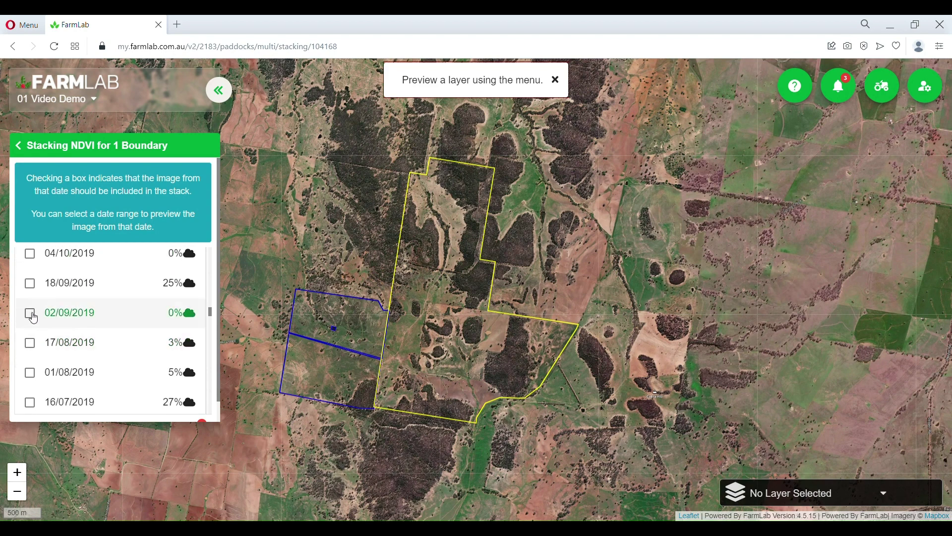
{"action": "left_click", "coordinate": [31, 350]}
{"action": "scroll", "coordinate": [148, 362], "scroll_direction": "down", "scroll_amount": 15}
{"action": "scroll", "coordinate": [213, 364], "scroll_direction": "down", "scroll_amount": 10}
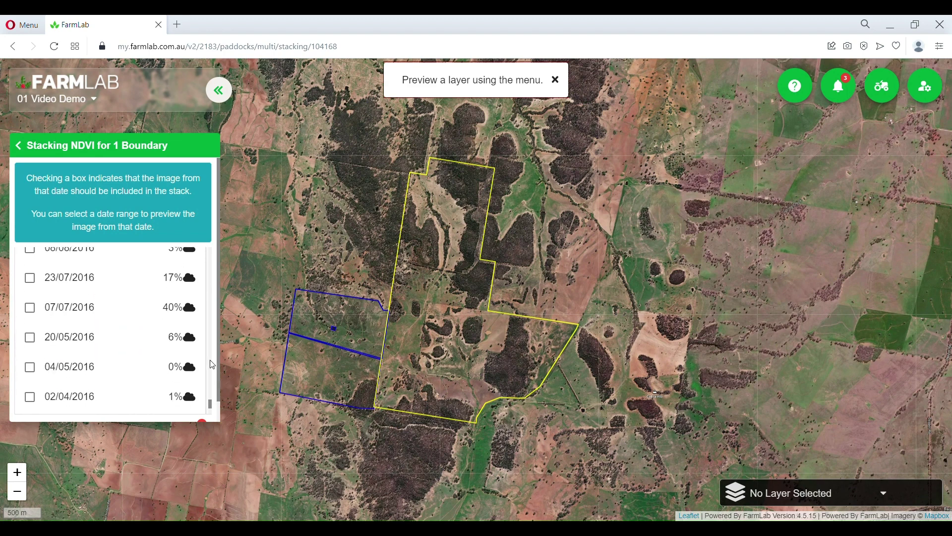
{"action": "scroll", "coordinate": [199, 403], "scroll_direction": "down", "scroll_amount": 1}
{"action": "left_click", "coordinate": [193, 406]}
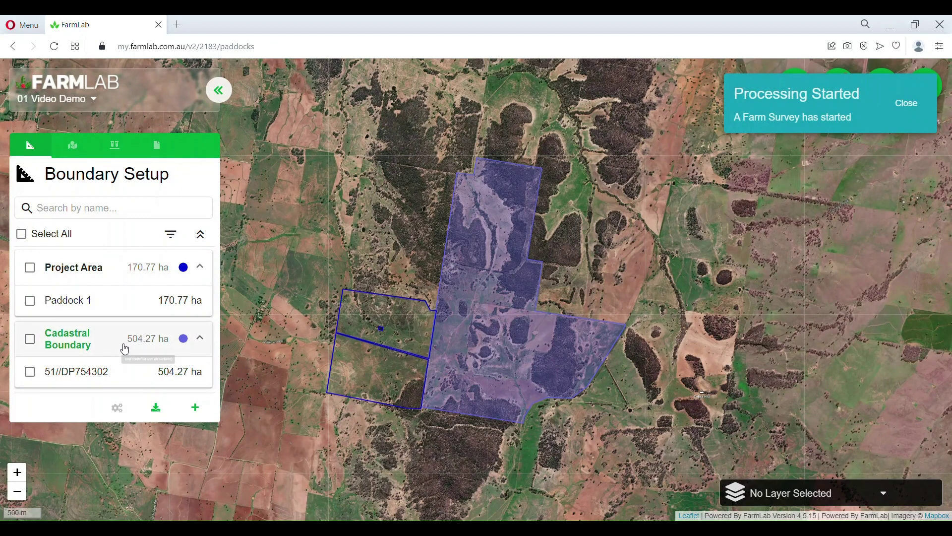
Step: Set up a survey of the cadastral boundary with Bulk Density, Clay, Elevation and K-Gamma
{"action": "left_click", "coordinate": [30, 371]}
{"action": "left_click", "coordinate": [127, 412]}
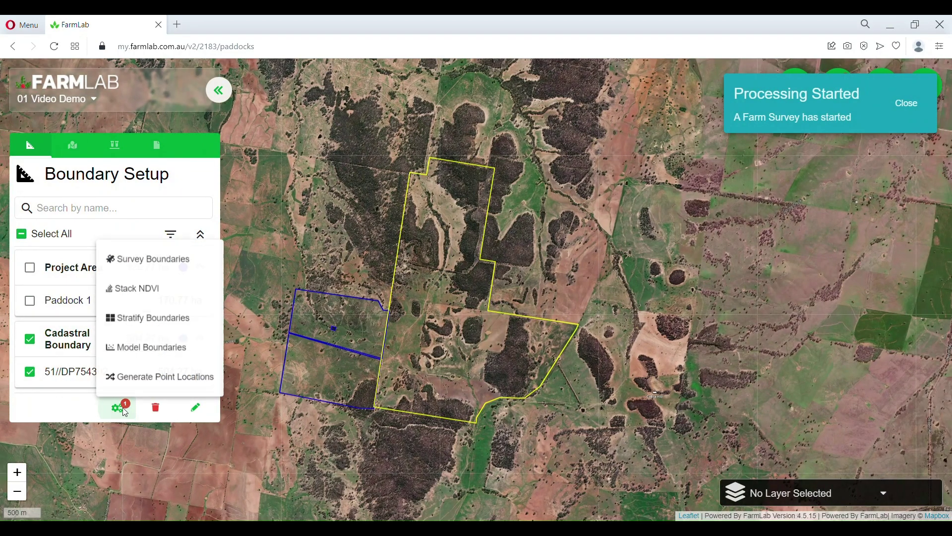
{"action": "left_click", "coordinate": [178, 257]}
{"action": "left_click", "coordinate": [30, 262]}
{"action": "scroll", "coordinate": [31, 303], "scroll_direction": "down", "scroll_amount": 1}
{"action": "left_click", "coordinate": [31, 307]}
{"action": "scroll", "coordinate": [31, 343], "scroll_direction": "down", "scroll_amount": 3}
{"action": "left_click", "coordinate": [29, 340]}
{"action": "left_click", "coordinate": [29, 374]}
{"action": "scroll", "coordinate": [99, 367], "scroll_direction": "down", "scroll_amount": 5}
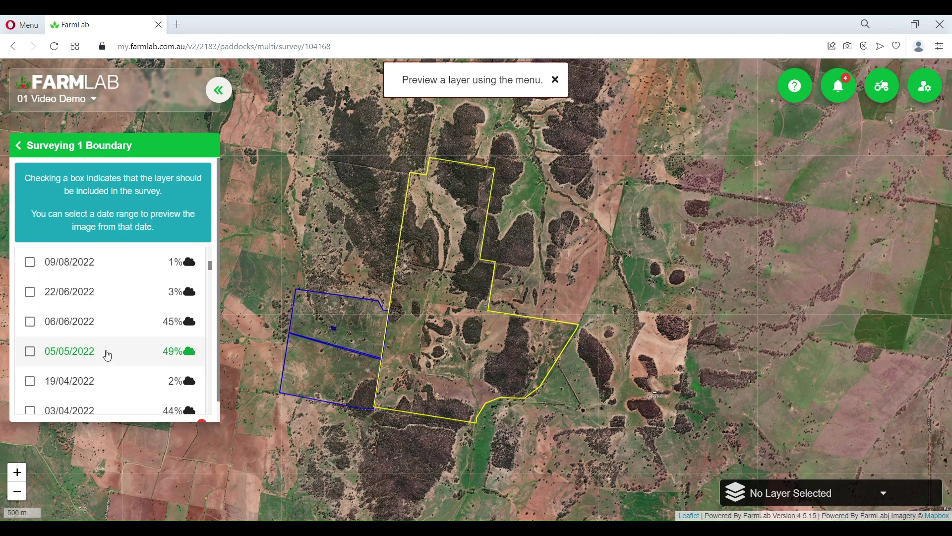
{"action": "scroll", "coordinate": [107, 355], "scroll_direction": "up", "scroll_amount": 2}
Step: Include the 09/08/2022, 02/09/2019 and 30/08/2018 NDVI images in the survey
{"action": "left_click", "coordinate": [30, 327]}
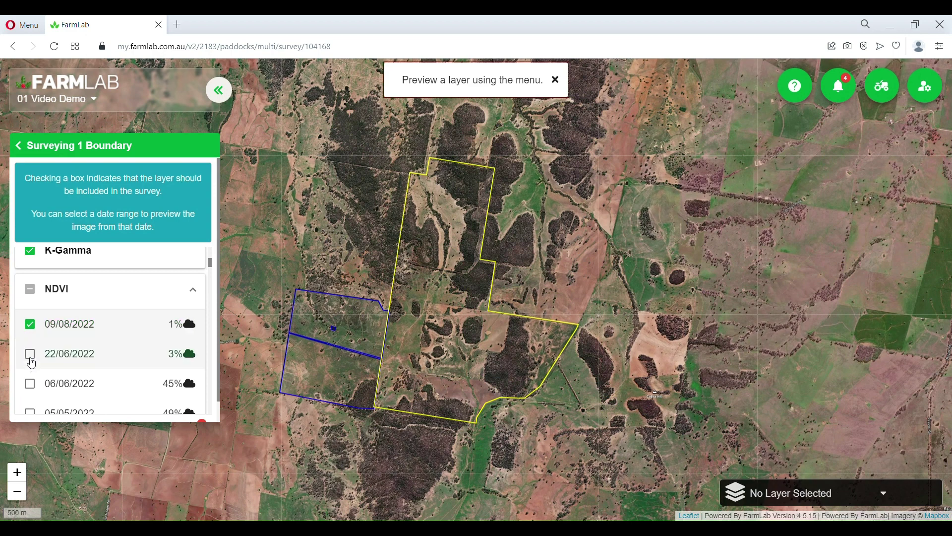
{"action": "scroll", "coordinate": [34, 381], "scroll_direction": "down", "scroll_amount": 6}
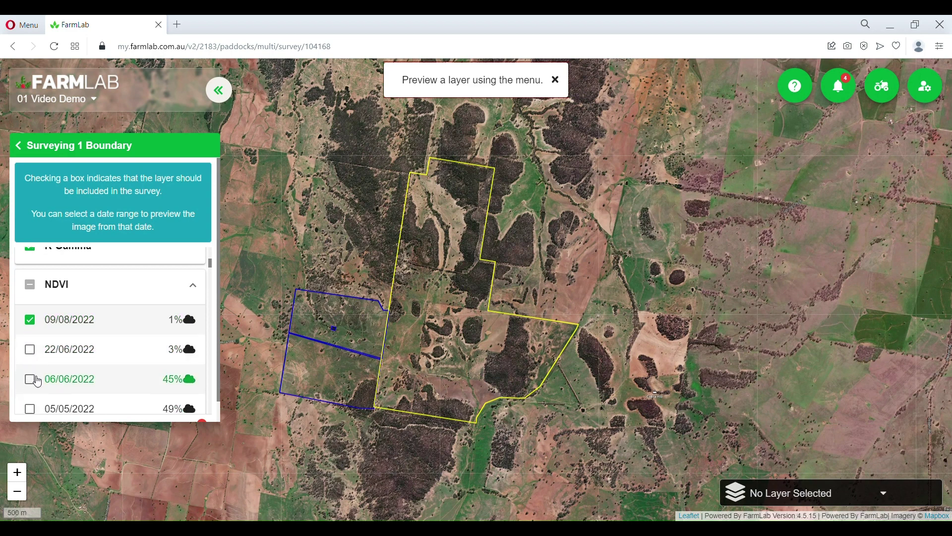
{"action": "scroll", "coordinate": [39, 377], "scroll_direction": "down", "scroll_amount": 15}
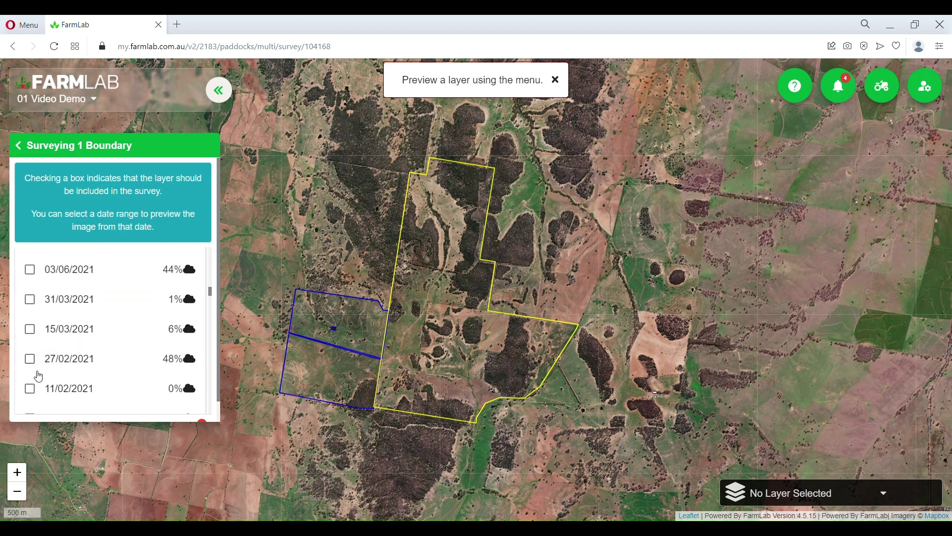
{"action": "scroll", "coordinate": [34, 369], "scroll_direction": "down", "scroll_amount": 4}
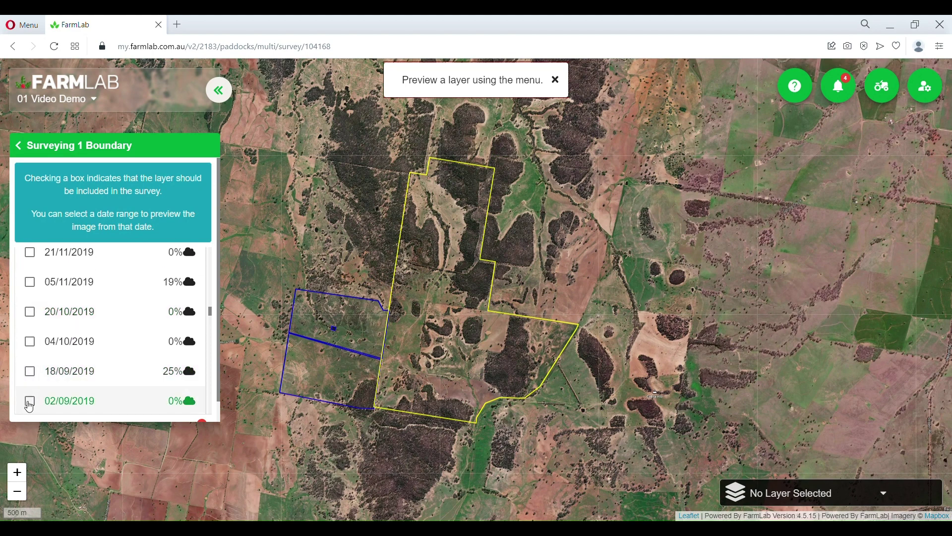
{"action": "left_click", "coordinate": [30, 401]}
{"action": "scroll", "coordinate": [37, 392], "scroll_direction": "down", "scroll_amount": 5}
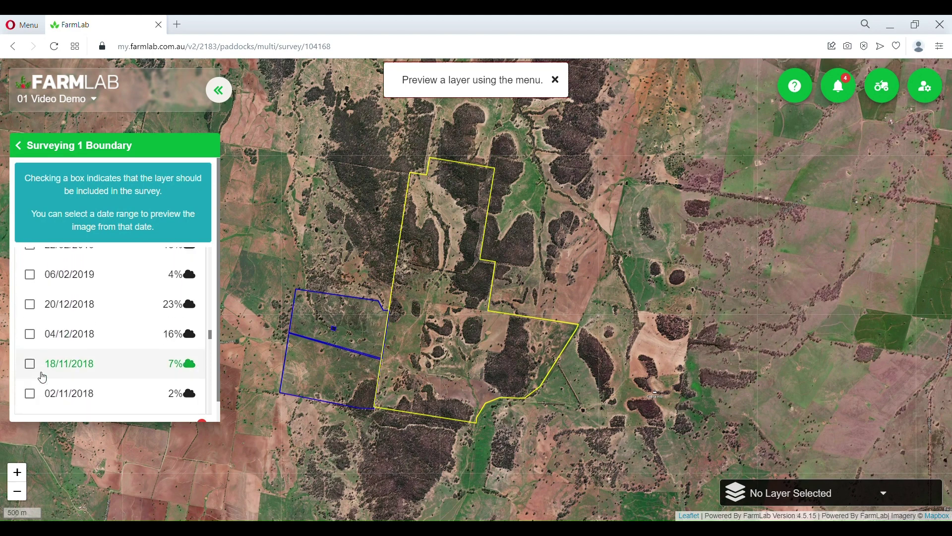
{"action": "left_click", "coordinate": [29, 380]}
{"action": "scroll", "coordinate": [40, 380], "scroll_direction": "down", "scroll_amount": 8}
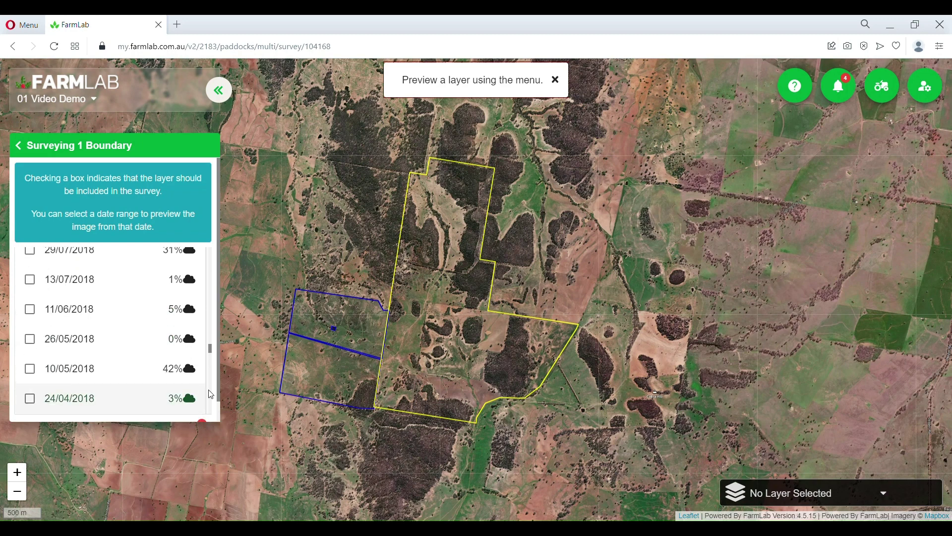
{"action": "scroll", "coordinate": [46, 376], "scroll_direction": "down", "scroll_amount": 10}
{"action": "scroll", "coordinate": [44, 375], "scroll_direction": "up", "scroll_amount": 3}
Step: Add Slope, T-, TC- and U-Gamma, Topographical Wetness Index and Tree Cover, then start
{"action": "left_click", "coordinate": [30, 329]}
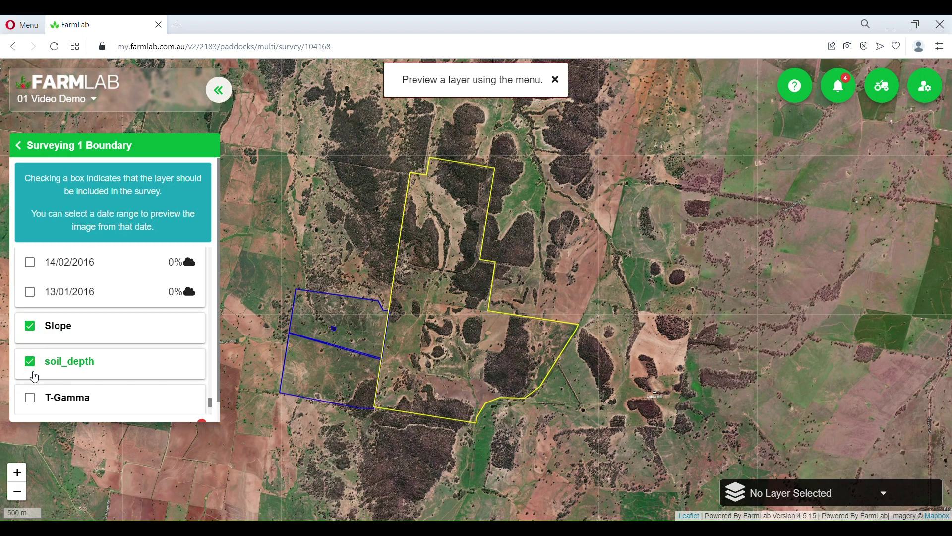
{"action": "scroll", "coordinate": [35, 377], "scroll_direction": "down", "scroll_amount": 3}
{"action": "left_click", "coordinate": [30, 274]}
{"action": "left_click", "coordinate": [30, 310]}
{"action": "left_click", "coordinate": [30, 346]}
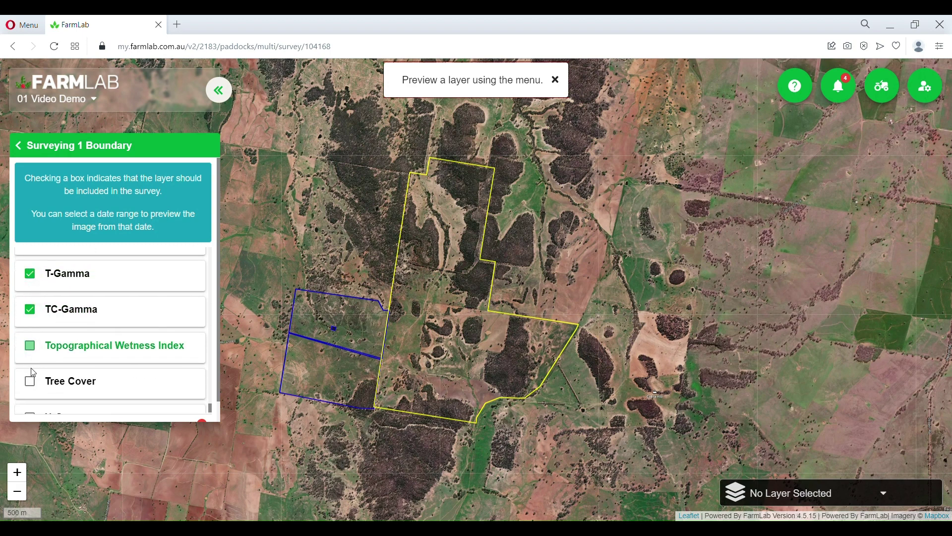
{"action": "scroll", "coordinate": [32, 372], "scroll_direction": "down", "scroll_amount": 1}
{"action": "left_click", "coordinate": [30, 355]}
{"action": "left_click", "coordinate": [29, 391]}
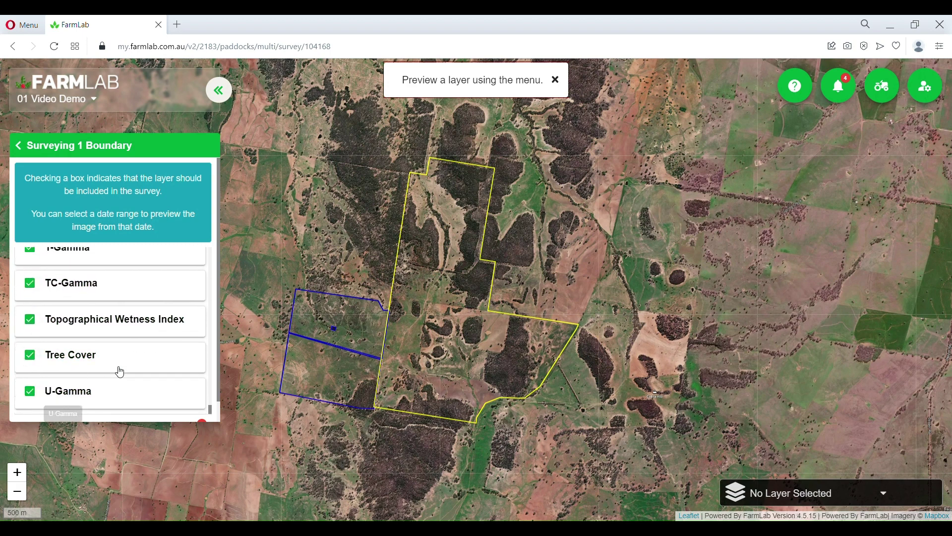
{"action": "scroll", "coordinate": [120, 372], "scroll_direction": "down", "scroll_amount": 1}
{"action": "left_click", "coordinate": [190, 406]}
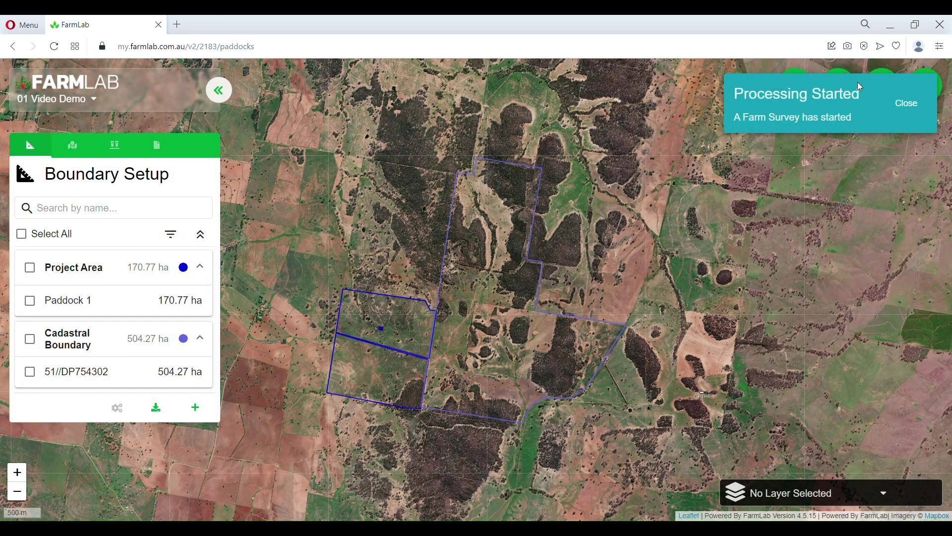
Step: Dismiss the processing notice, archive all notifications, and show the map layer list
{"action": "left_click", "coordinate": [860, 87]}
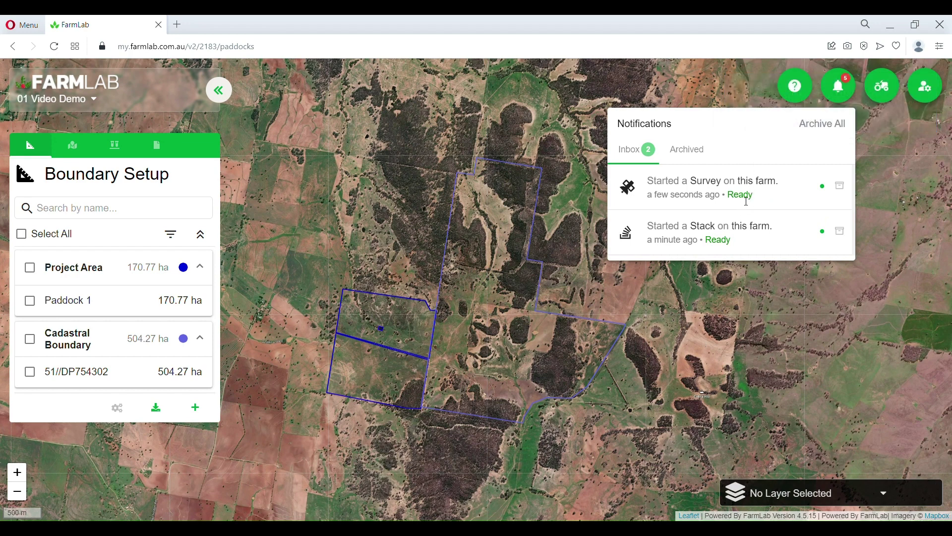
{"action": "left_click", "coordinate": [837, 125]}
{"action": "left_click", "coordinate": [629, 317]}
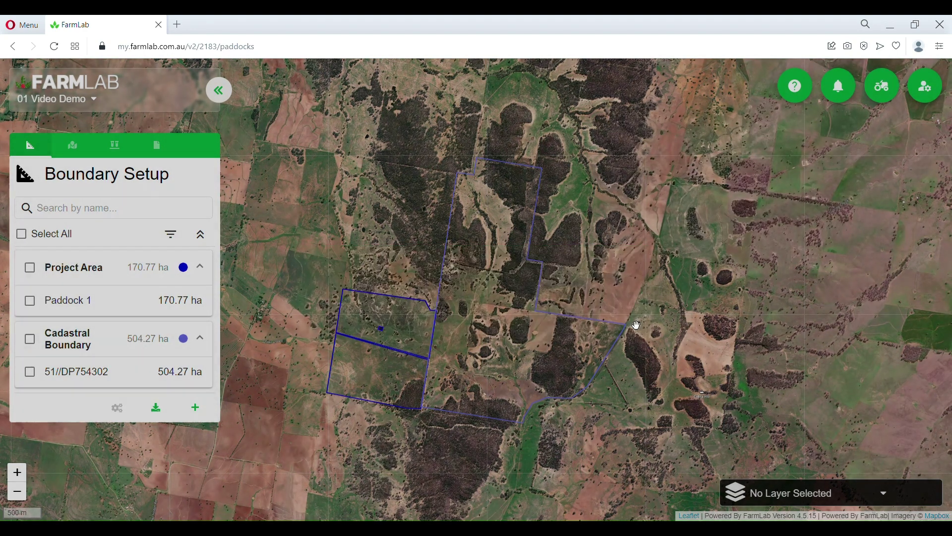
{"action": "left_click", "coordinate": [804, 494]}
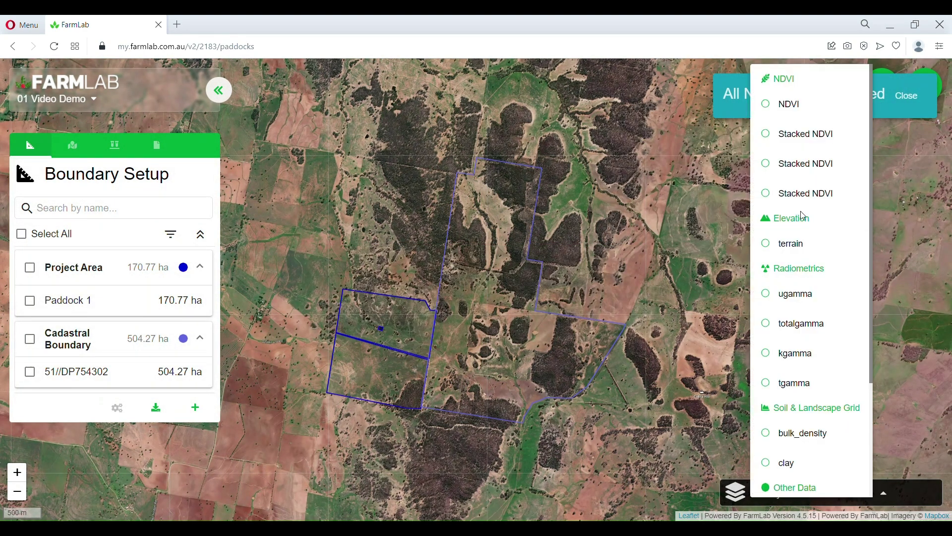
Step: Display the NDVI layer and step through the 2019-09-01 and 2018-08-29 images
{"action": "left_click", "coordinate": [786, 108]}
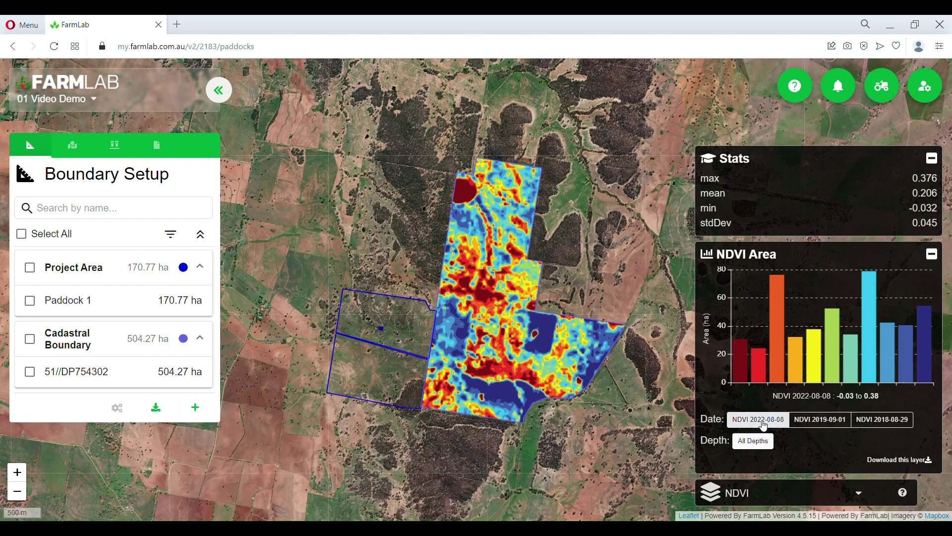
{"action": "left_click", "coordinate": [821, 421]}
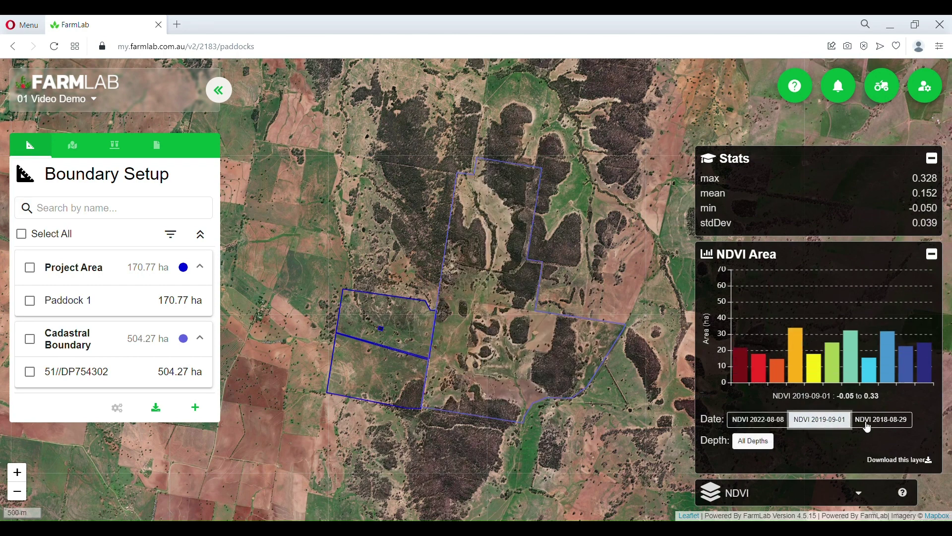
{"action": "left_click", "coordinate": [863, 420]}
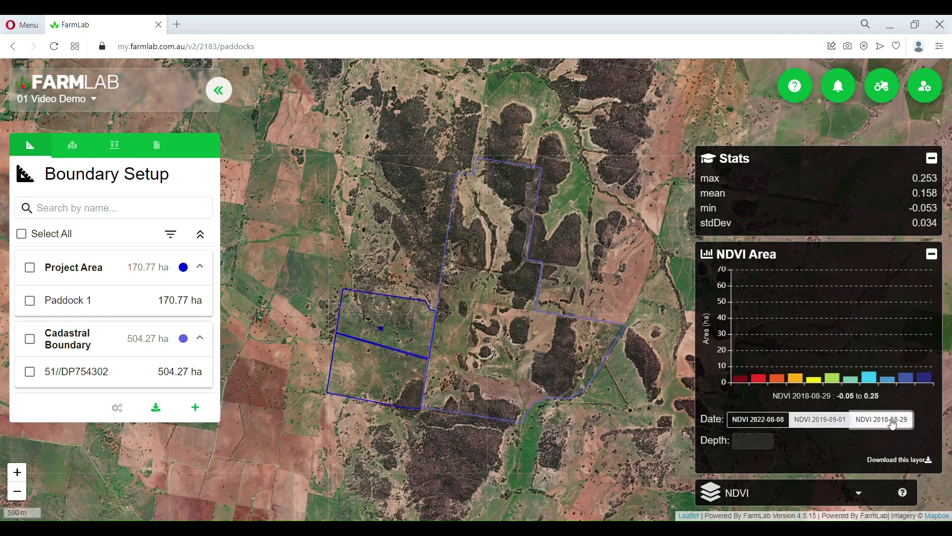
{"action": "left_click", "coordinate": [764, 492]}
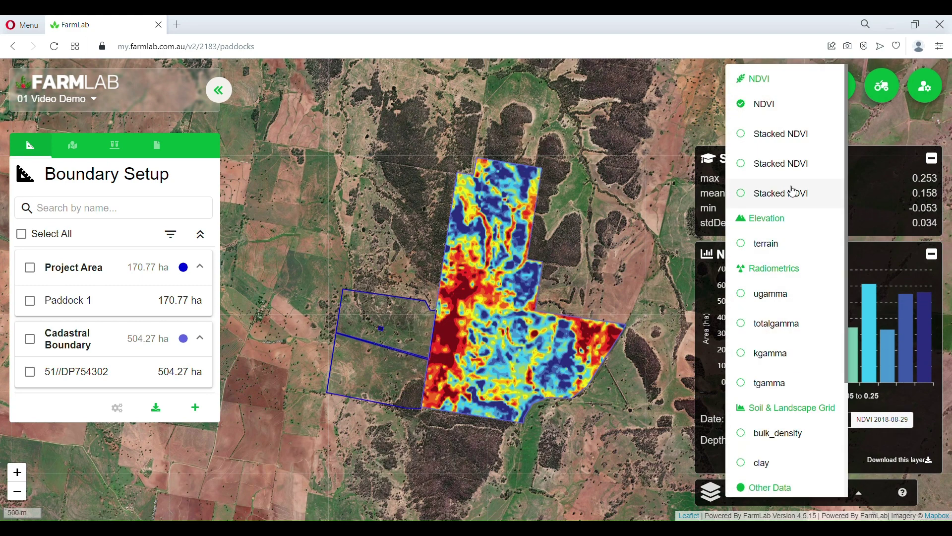
Step: Preview the Stacked NDVI, elevation, ugamma, totalgamma, kgamma and tgamma layers on the map
{"action": "left_click", "coordinate": [807, 139]}
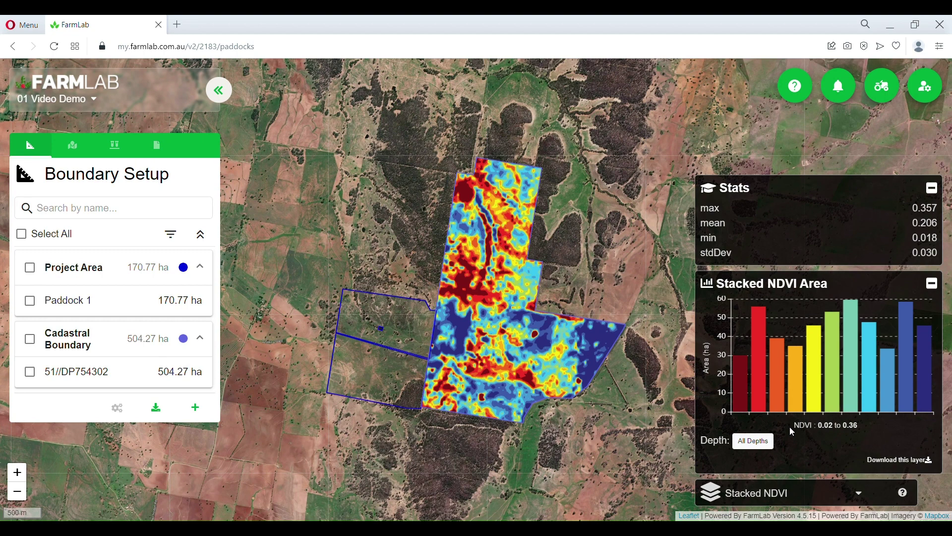
{"action": "left_click", "coordinate": [771, 499]}
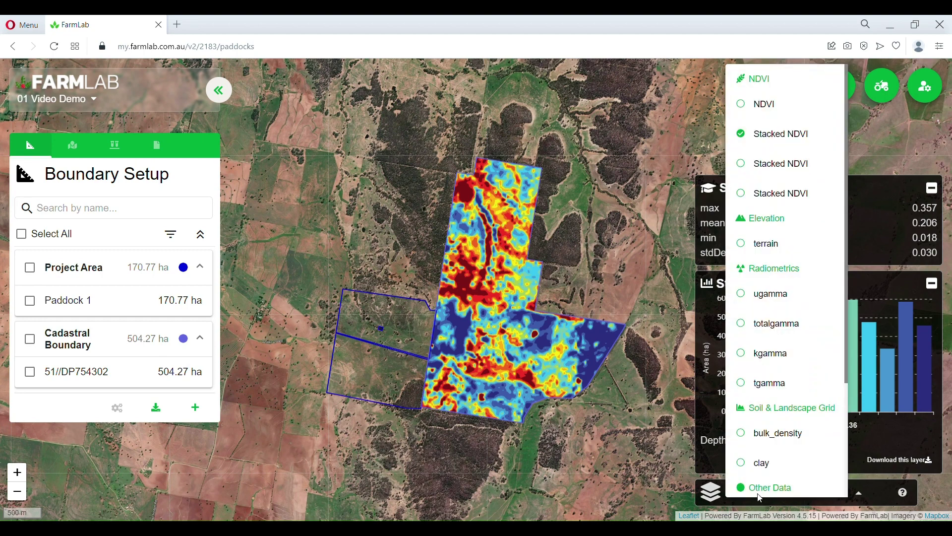
{"action": "left_click", "coordinate": [771, 244]}
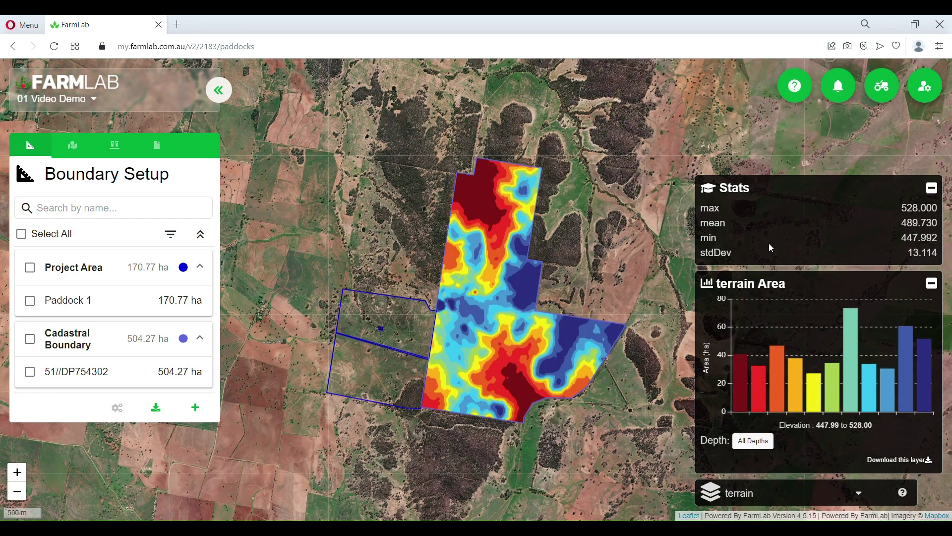
{"action": "left_click", "coordinate": [771, 493]}
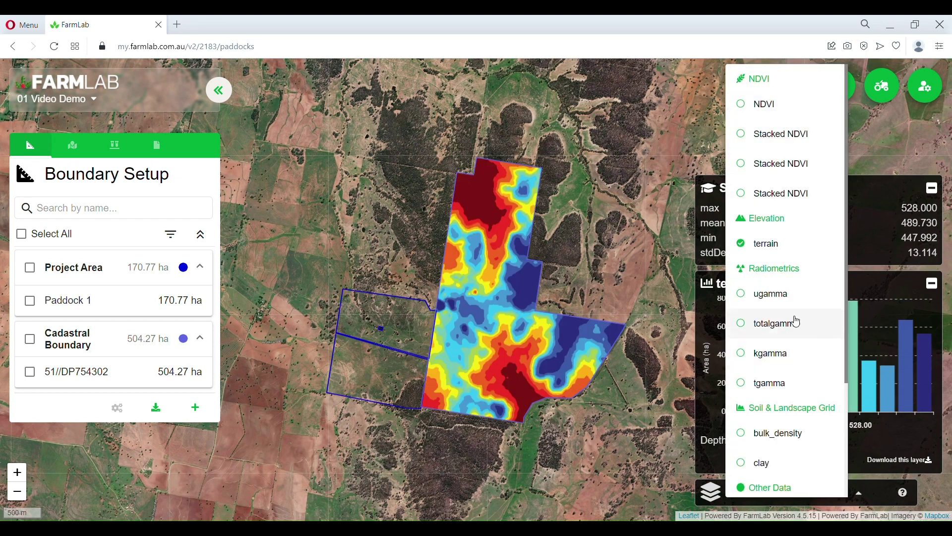
{"action": "left_click", "coordinate": [779, 294]}
{"action": "left_click", "coordinate": [742, 493]}
{"action": "left_click", "coordinate": [785, 326]}
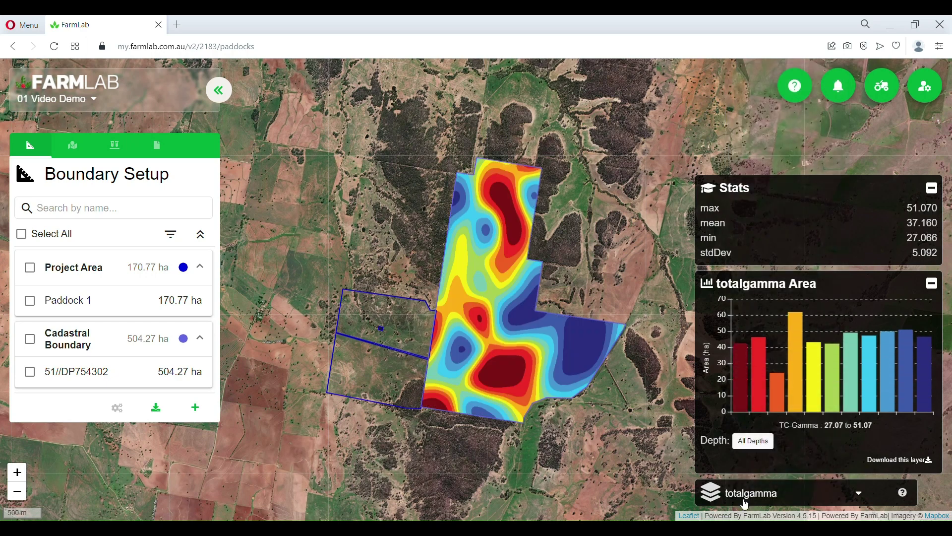
{"action": "left_click", "coordinate": [744, 493]}
{"action": "left_click", "coordinate": [771, 353]}
{"action": "left_click", "coordinate": [741, 493]}
{"action": "left_click", "coordinate": [774, 384]}
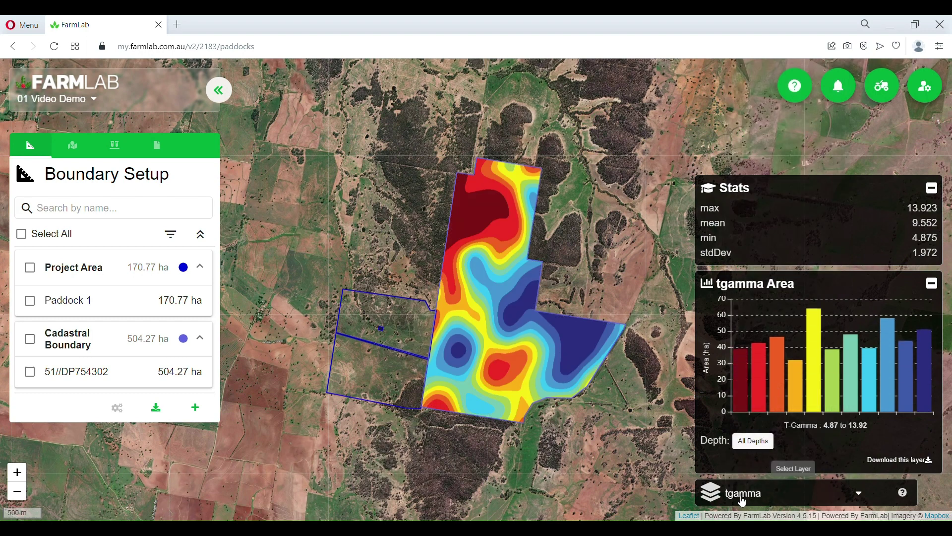
Step: Preview the bulk_density, clay and tree_cover layers over the paddock
{"action": "left_click", "coordinate": [742, 495]}
{"action": "scroll", "coordinate": [784, 440], "scroll_direction": "down", "scroll_amount": 3}
{"action": "left_click", "coordinate": [766, 310]}
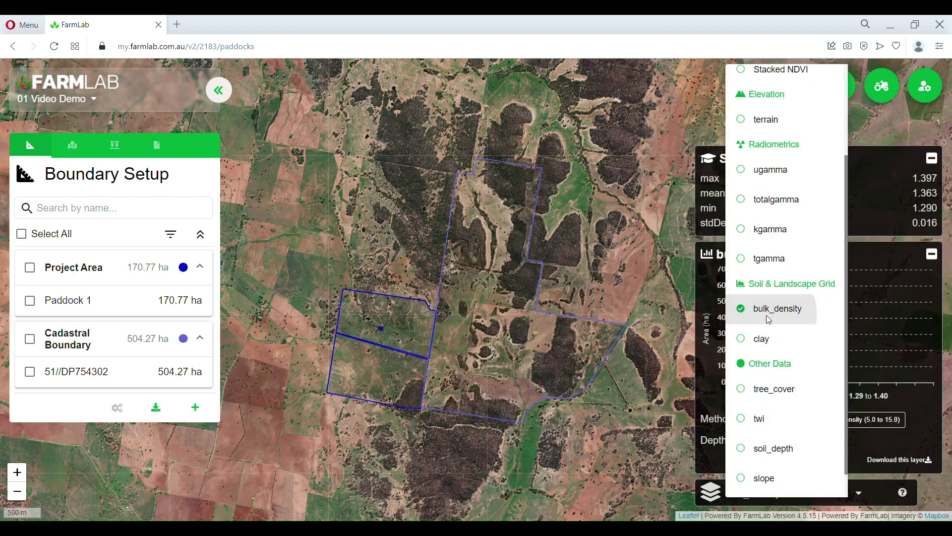
{"action": "left_click", "coordinate": [763, 498]}
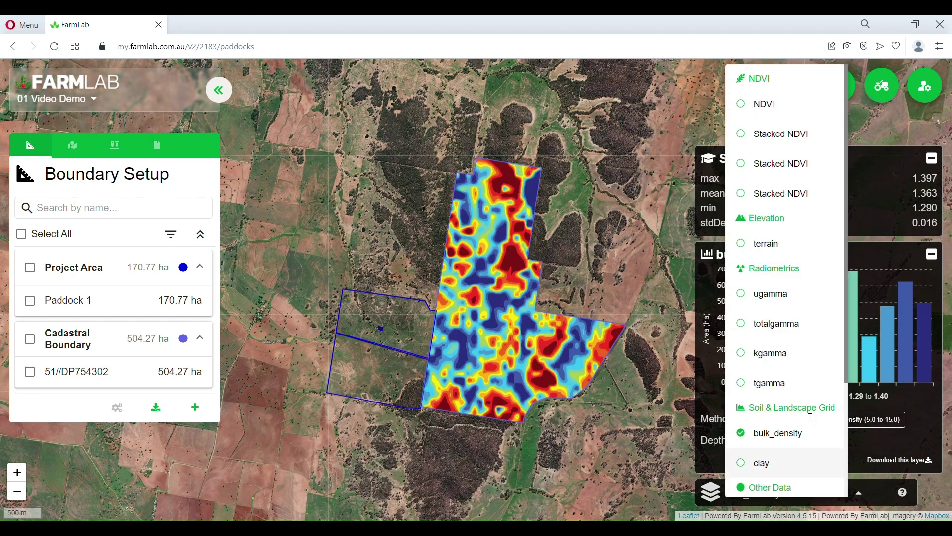
{"action": "left_click", "coordinate": [766, 459]}
{"action": "left_click", "coordinate": [765, 492]}
{"action": "scroll", "coordinate": [769, 421], "scroll_direction": "down", "scroll_amount": 1}
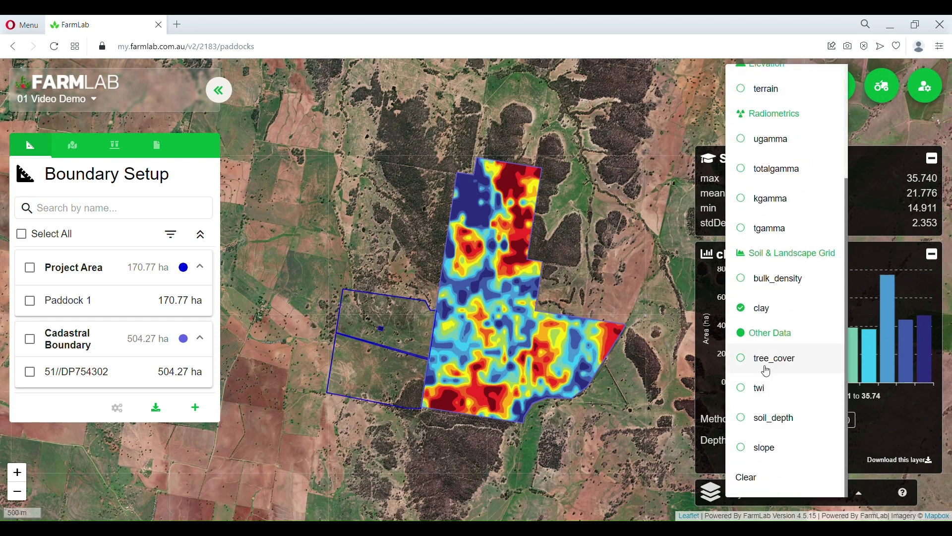
{"action": "left_click", "coordinate": [765, 365]}
Step: Preview twi and soil_depth, finish on the slope layer, and select the Cadastral Boundary
{"action": "left_click", "coordinate": [756, 496]}
{"action": "scroll", "coordinate": [788, 431], "scroll_direction": "down", "scroll_amount": 2}
{"action": "left_click", "coordinate": [777, 387]}
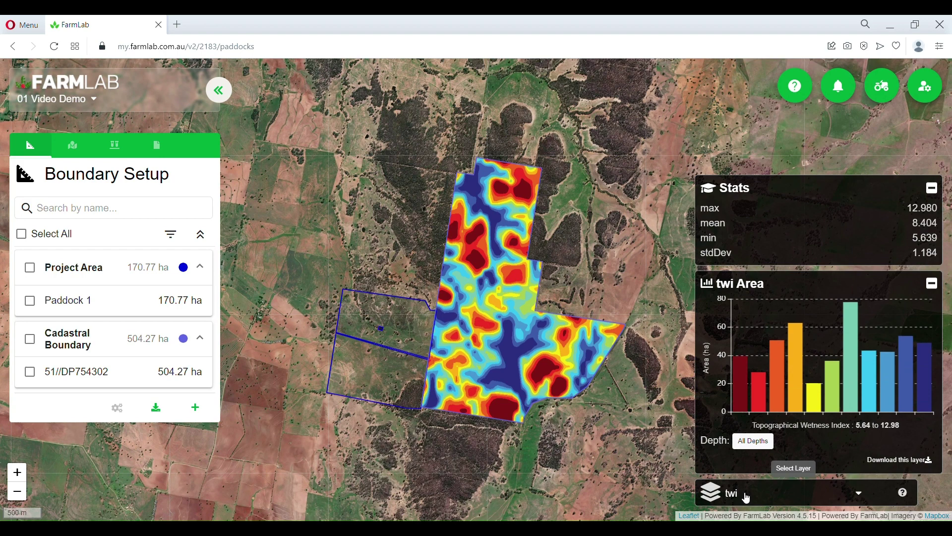
{"action": "left_click", "coordinate": [744, 496]}
{"action": "scroll", "coordinate": [787, 468], "scroll_direction": "down", "scroll_amount": 2}
{"action": "left_click", "coordinate": [778, 418]}
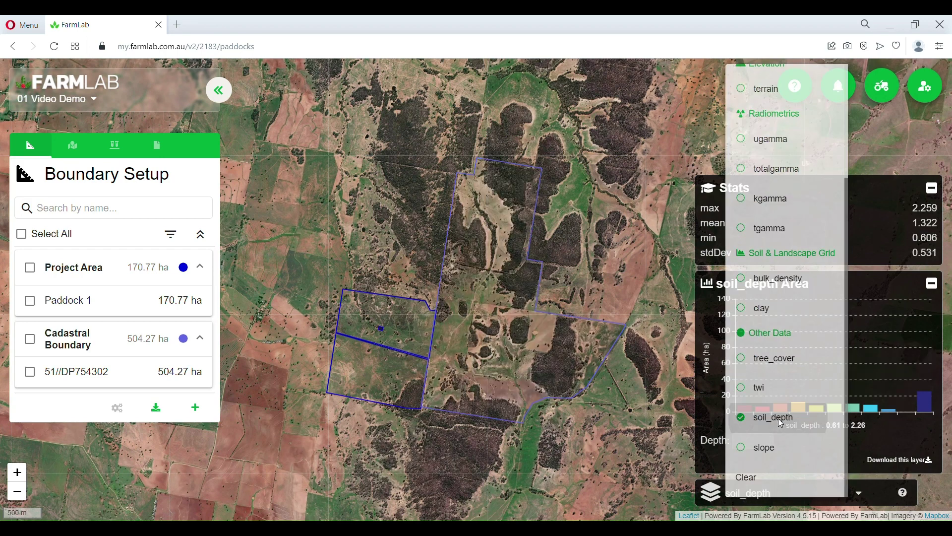
{"action": "left_click", "coordinate": [758, 493]}
{"action": "scroll", "coordinate": [793, 444], "scroll_direction": "down", "scroll_amount": 4}
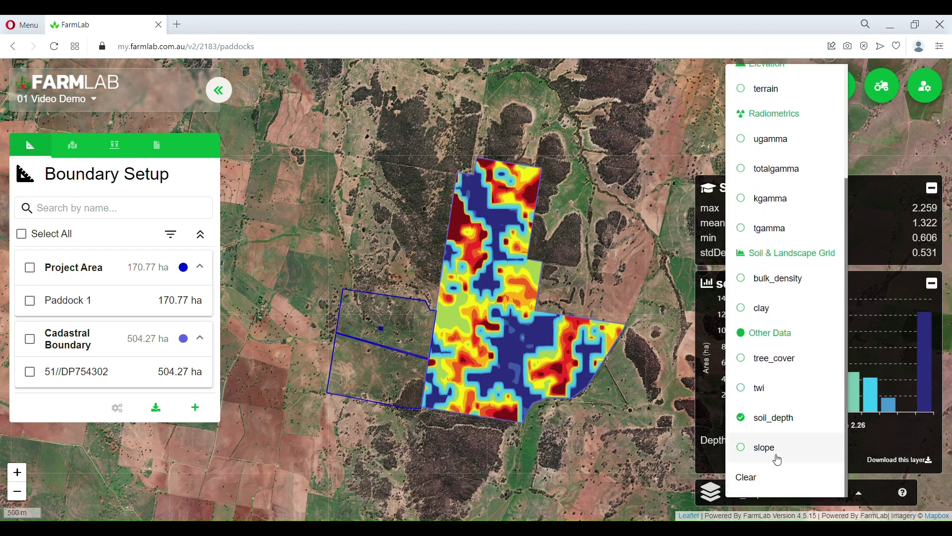
{"action": "left_click", "coordinate": [775, 447]}
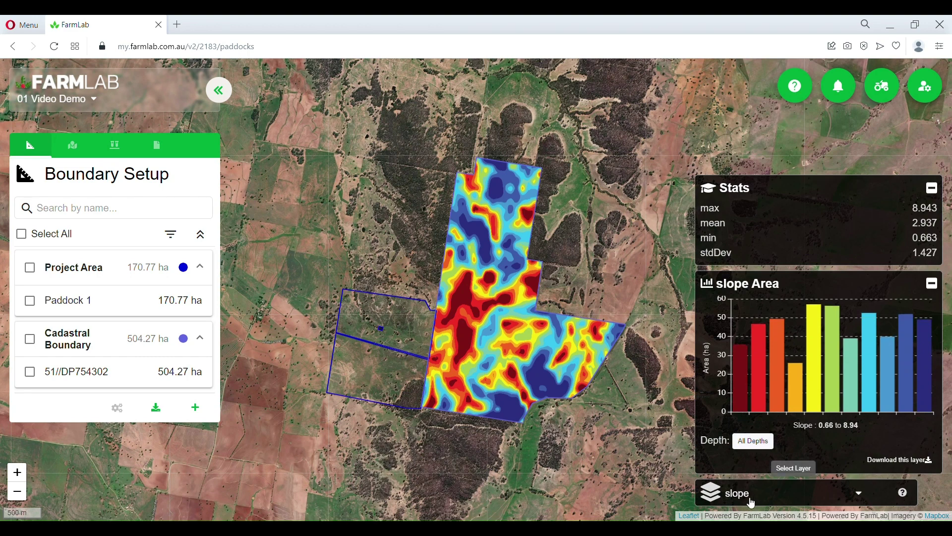
{"action": "left_click", "coordinate": [30, 339]}
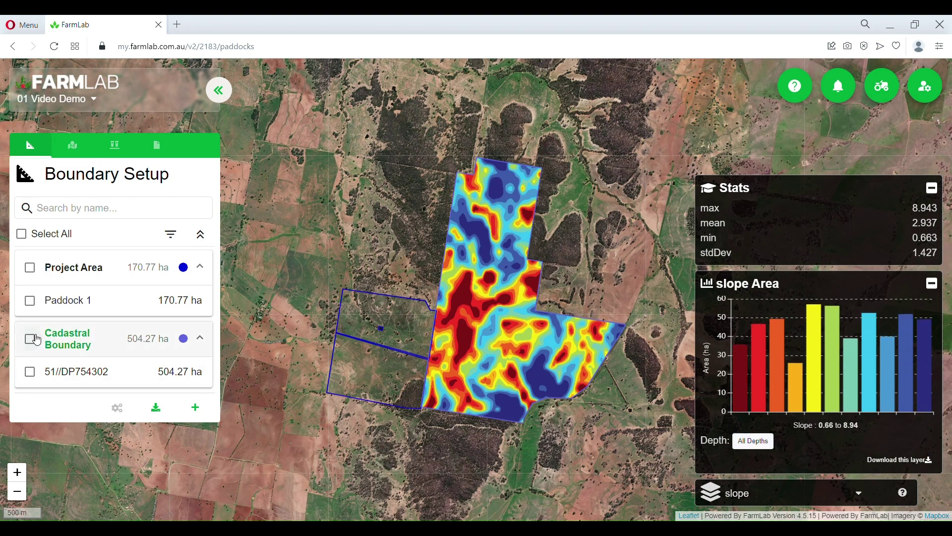
Step: Start Stratify Boundaries and rename the layer to '51//DP754302 Strata Test 1'
{"action": "left_click", "coordinate": [112, 416]}
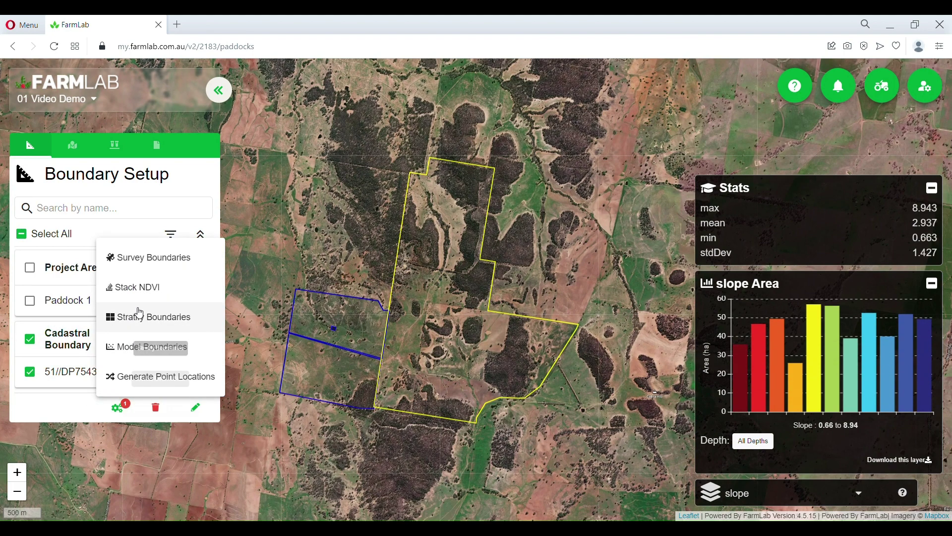
{"action": "left_click", "coordinate": [154, 322]}
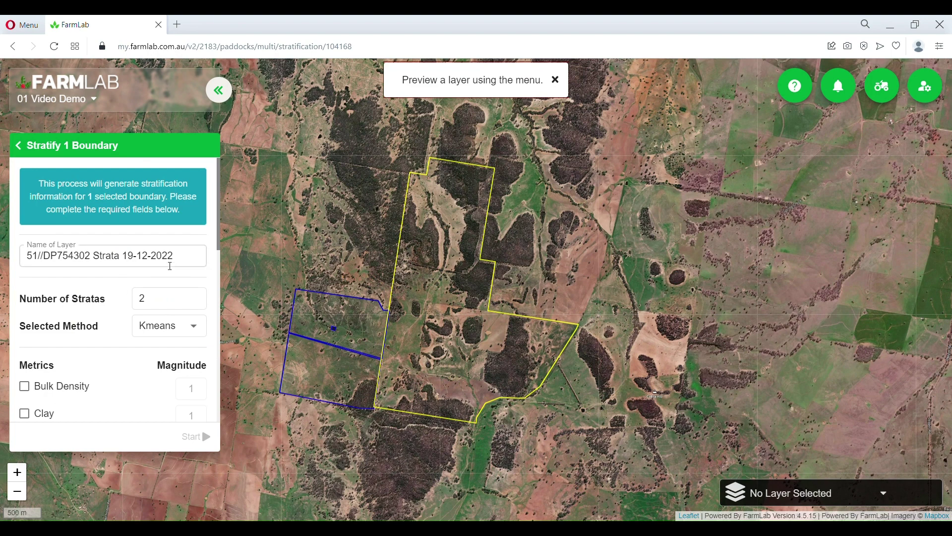
{"action": "left_click_drag", "start_coordinate": [183, 254], "coordinate": [124, 256]}
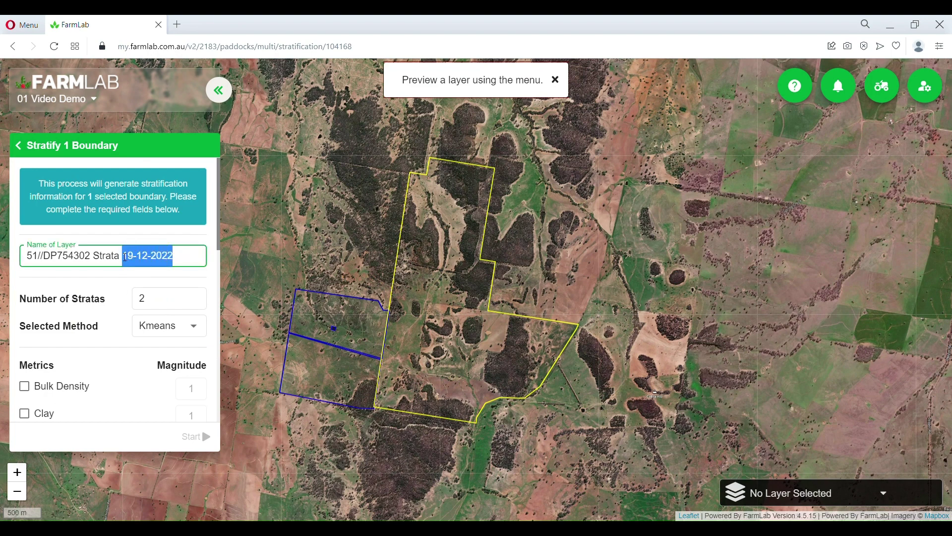
{"action": "type", "text": "Test"}
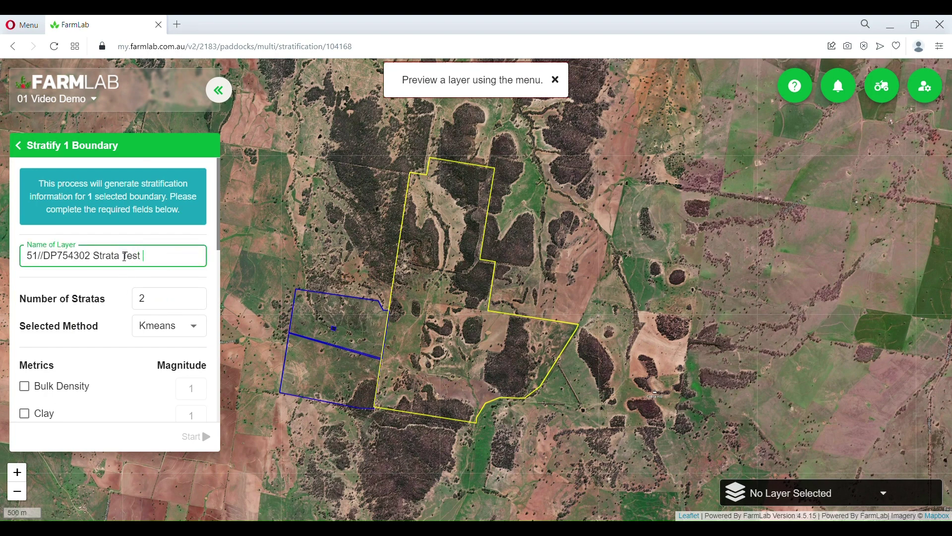
{"action": "type", "text": " 1"}
{"action": "left_click", "coordinate": [121, 282]}
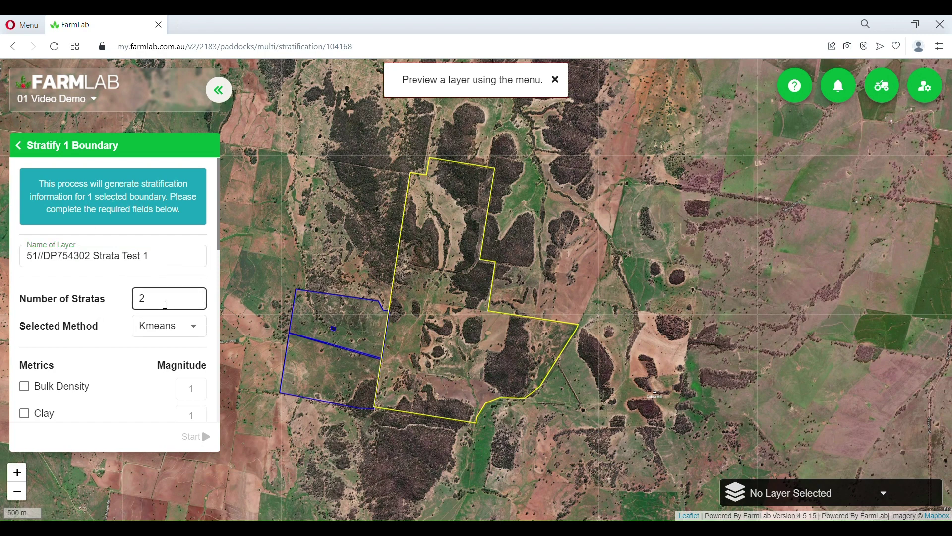
Step: Set 5 strata on Elevation and K-Gamma with NDVI removed, and start the run
{"action": "double_click", "coordinate": [161, 304]}
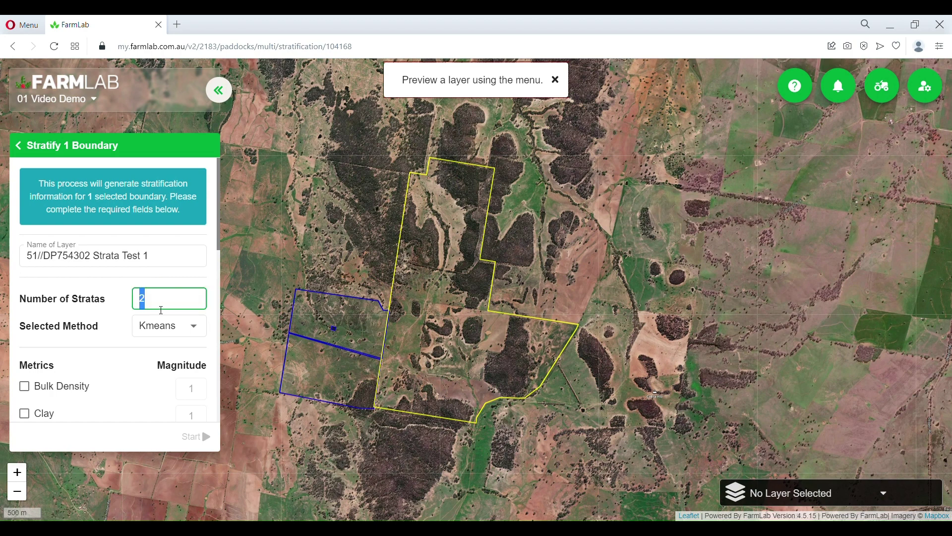
{"action": "type", "text": "5"}
{"action": "left_click", "coordinate": [112, 362]}
{"action": "scroll", "coordinate": [100, 366], "scroll_direction": "down", "scroll_amount": 1}
{"action": "scroll", "coordinate": [100, 366], "scroll_direction": "down", "scroll_amount": 1}
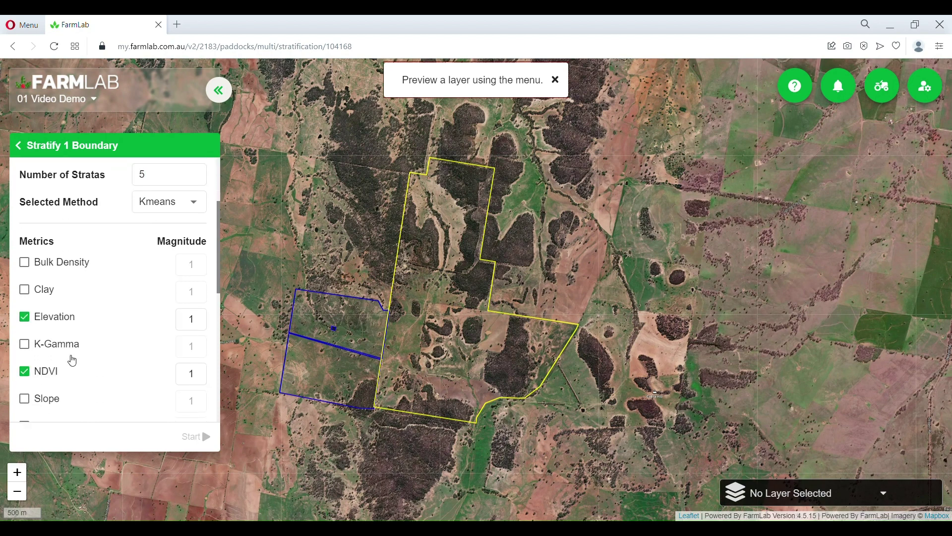
{"action": "left_click", "coordinate": [24, 371]}
{"action": "left_click", "coordinate": [25, 344]}
{"action": "scroll", "coordinate": [118, 372], "scroll_direction": "down", "scroll_amount": 3}
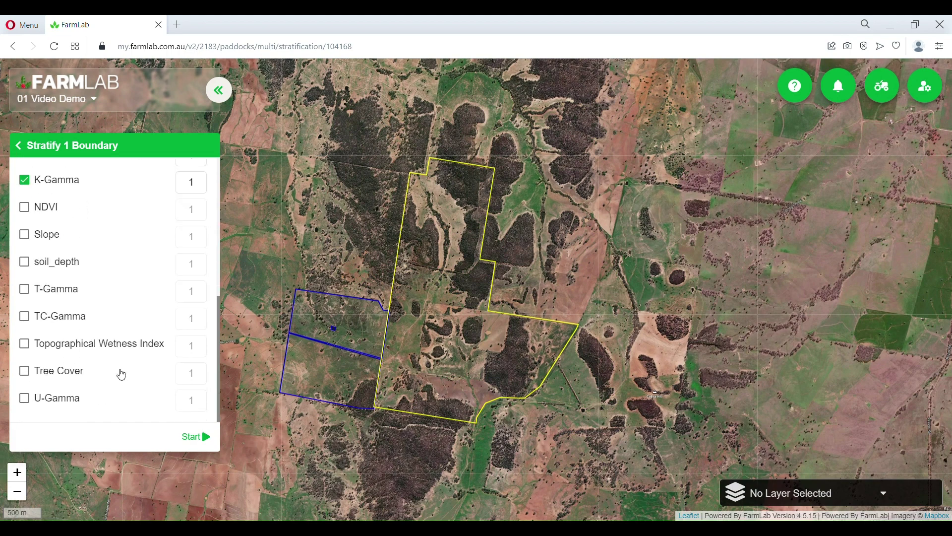
{"action": "left_click", "coordinate": [198, 436]}
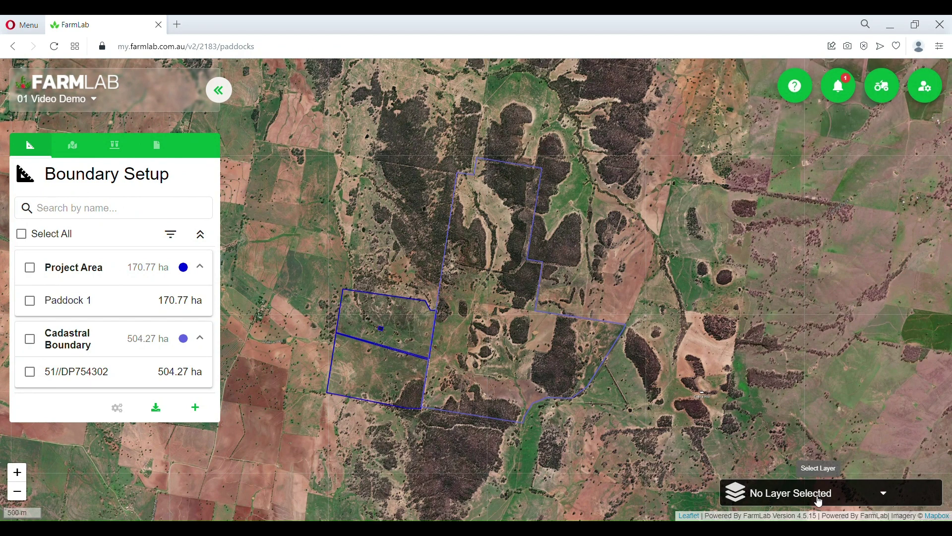
Step: Open Notifications to check for the Stratification Ready message
{"action": "left_click", "coordinate": [839, 89]}
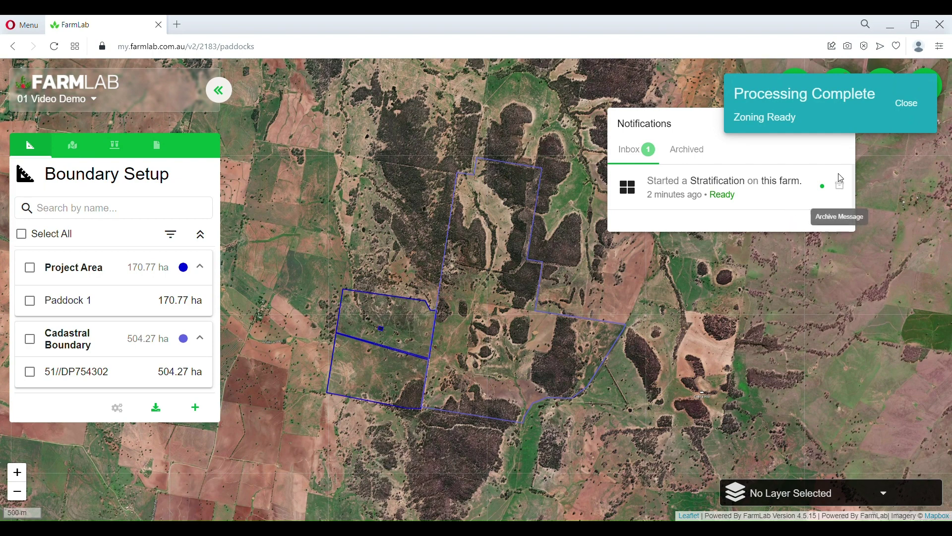
Step: Display the 51//DP754302 Strata Test 1 layer from the Other Data layer list
{"action": "left_click", "coordinate": [862, 494]}
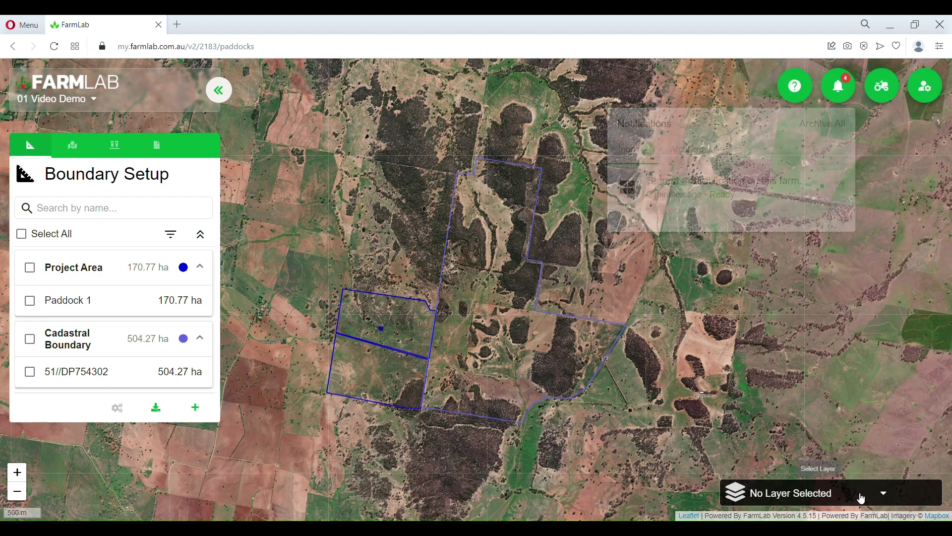
{"action": "scroll", "coordinate": [800, 449], "scroll_direction": "down", "scroll_amount": 3}
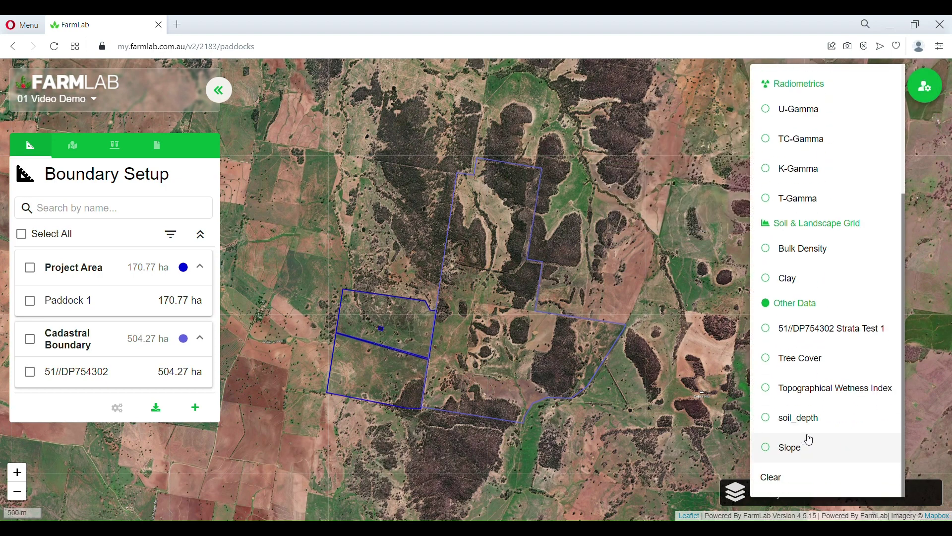
{"action": "left_click", "coordinate": [829, 329]}
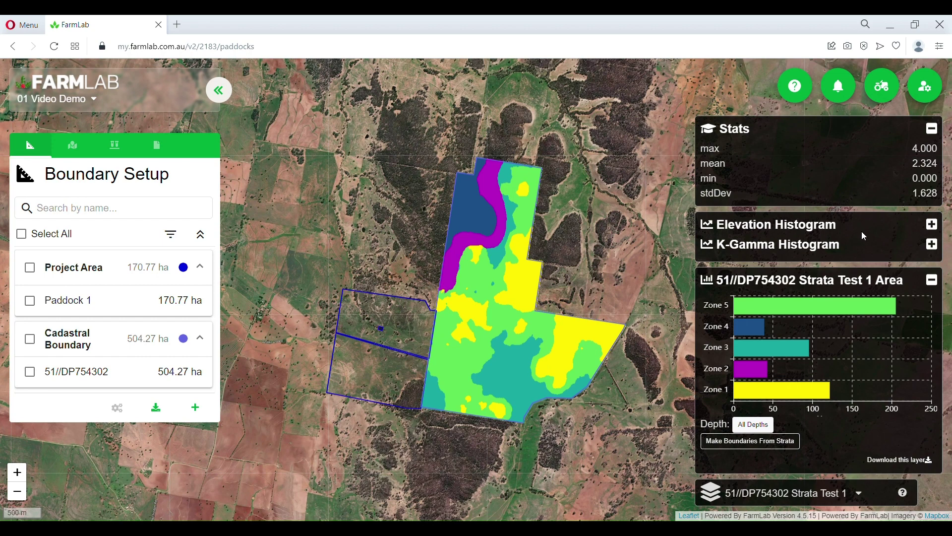
Step: Expand the Elevation and K-Gamma histograms and the Strata Test 1 zone area chart
{"action": "left_click", "coordinate": [932, 224]}
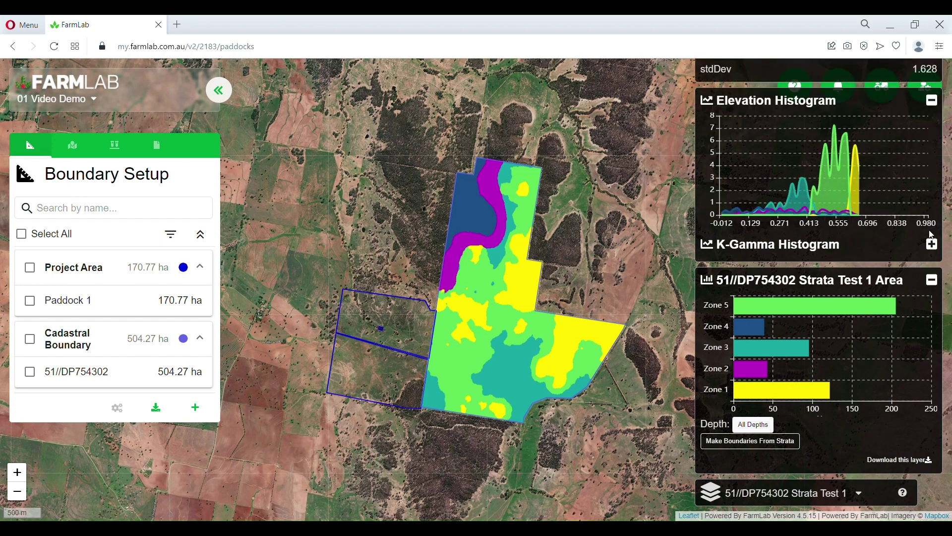
{"action": "left_click", "coordinate": [934, 282]}
{"action": "left_click", "coordinate": [933, 276]}
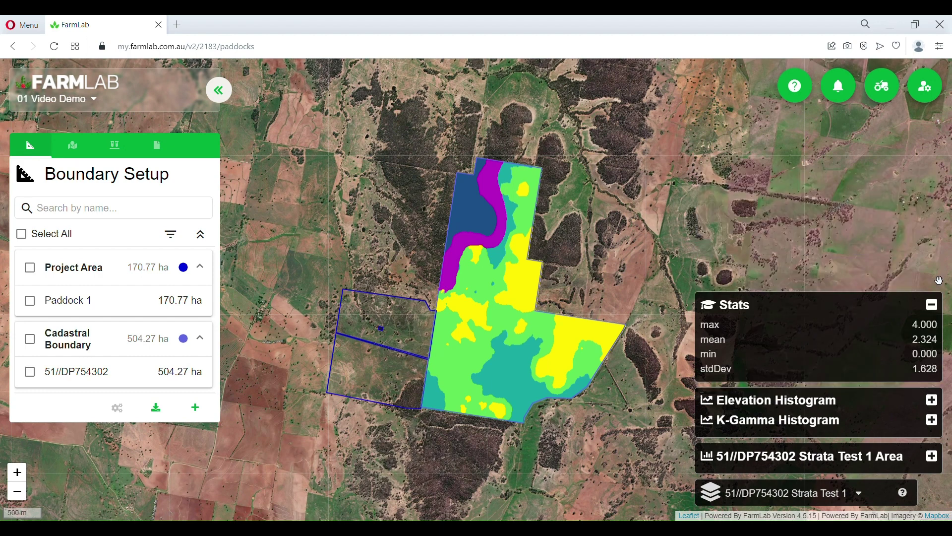
{"action": "left_click", "coordinate": [933, 420]}
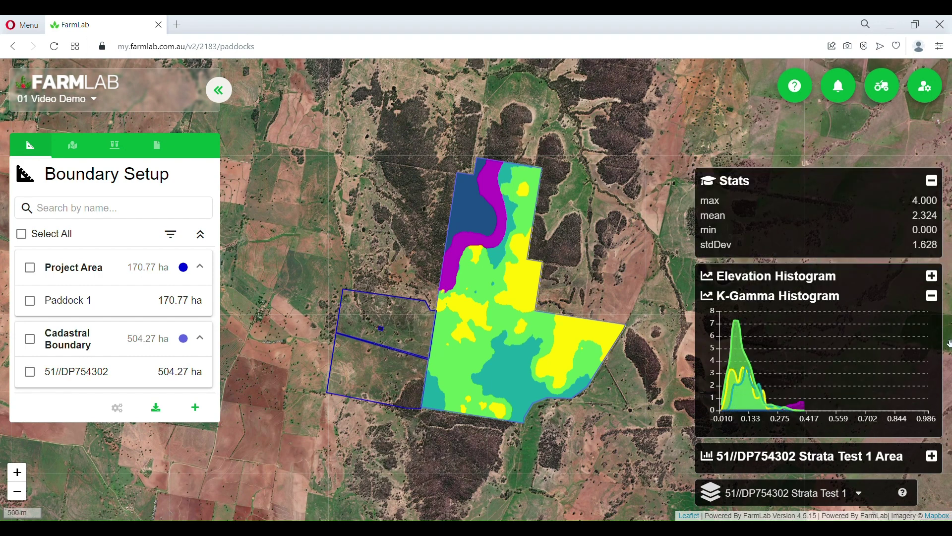
{"action": "left_click", "coordinate": [935, 276]}
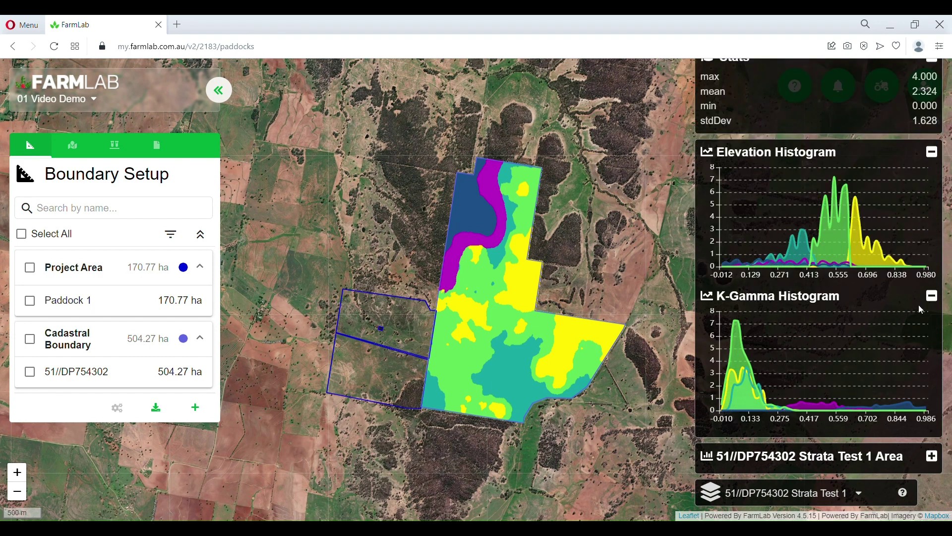
{"action": "left_click", "coordinate": [933, 463]}
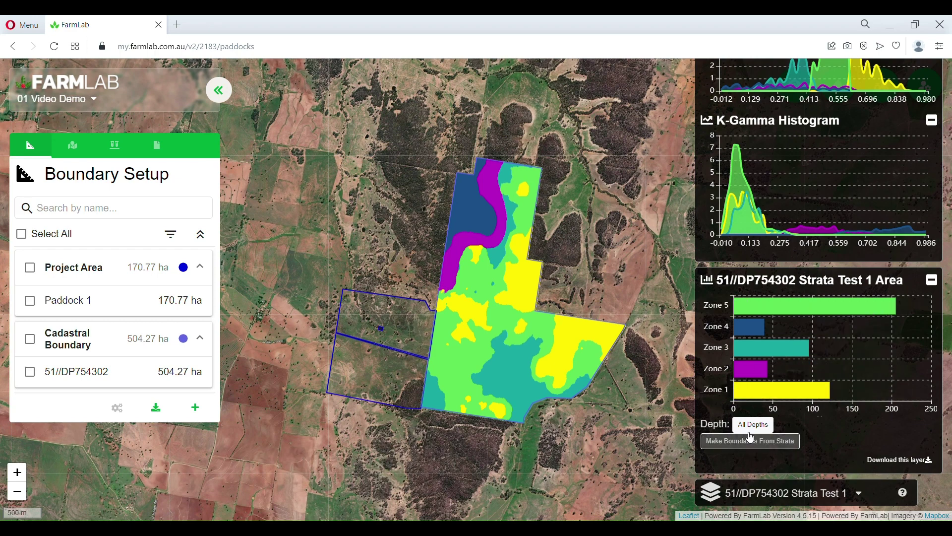
Step: Convert the strata zones into Strata1–Strata5 boundaries, select that group, and show its processing options
{"action": "left_click", "coordinate": [767, 442]}
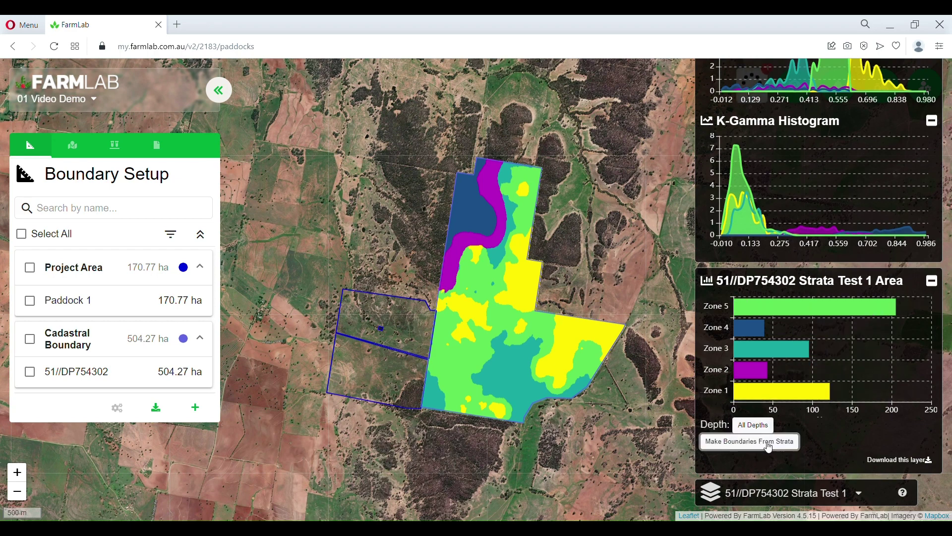
{"action": "scroll", "coordinate": [51, 365], "scroll_direction": "down", "scroll_amount": 3}
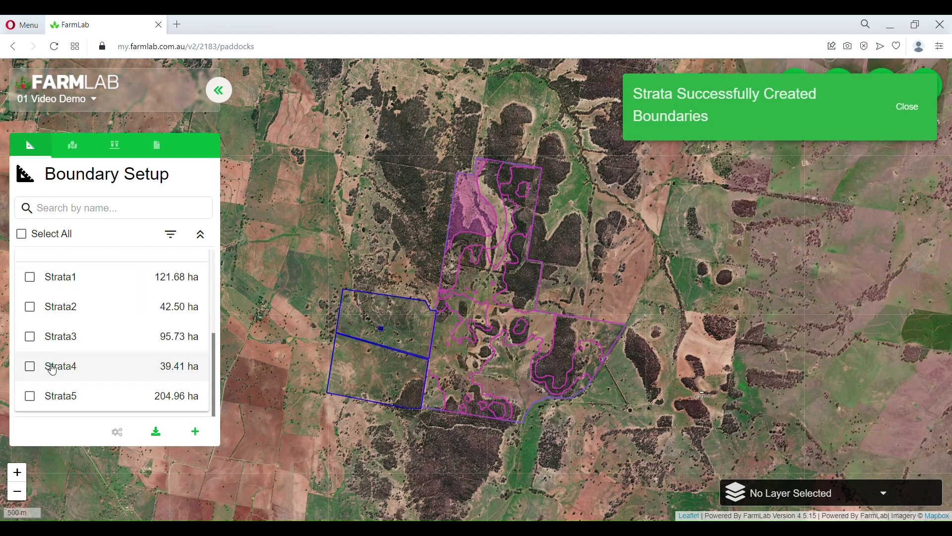
{"action": "scroll", "coordinate": [74, 342], "scroll_direction": "up", "scroll_amount": 2}
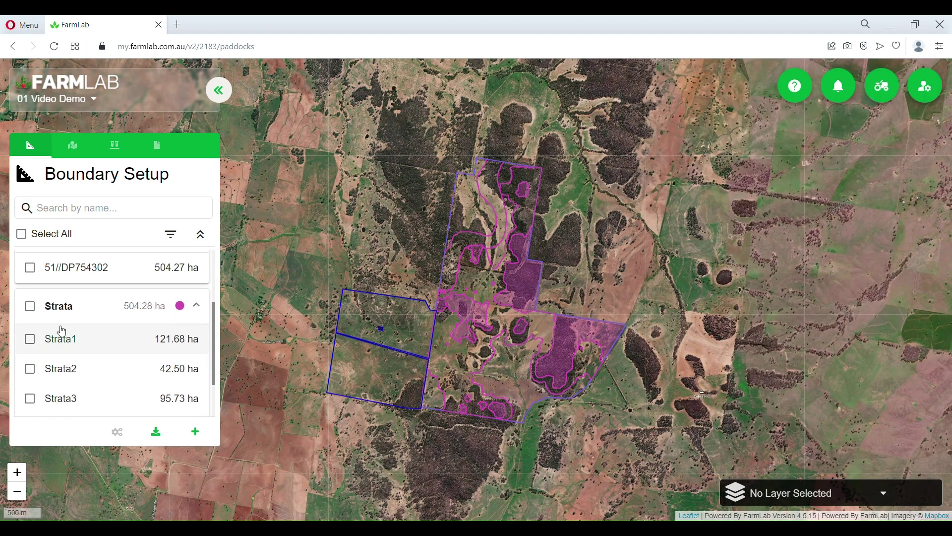
{"action": "left_click", "coordinate": [30, 307]}
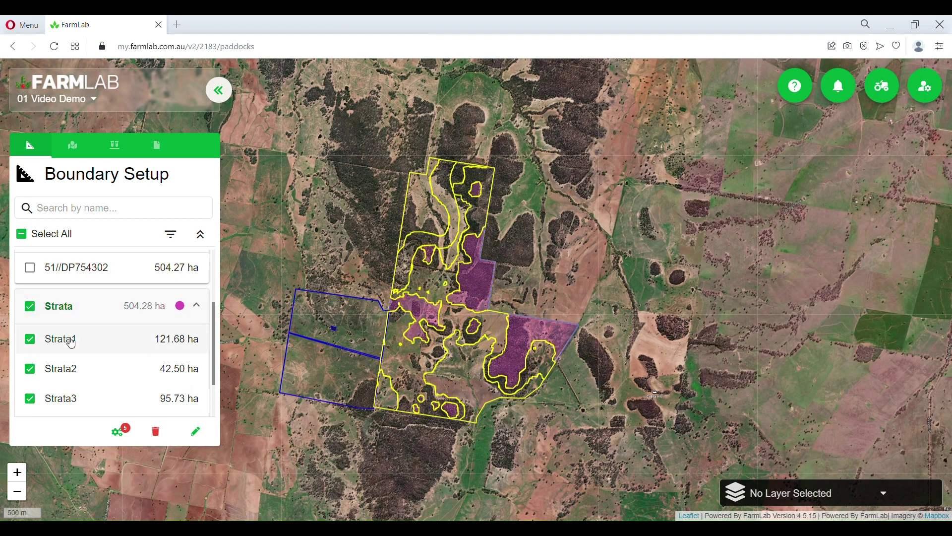
{"action": "left_click", "coordinate": [121, 433]}
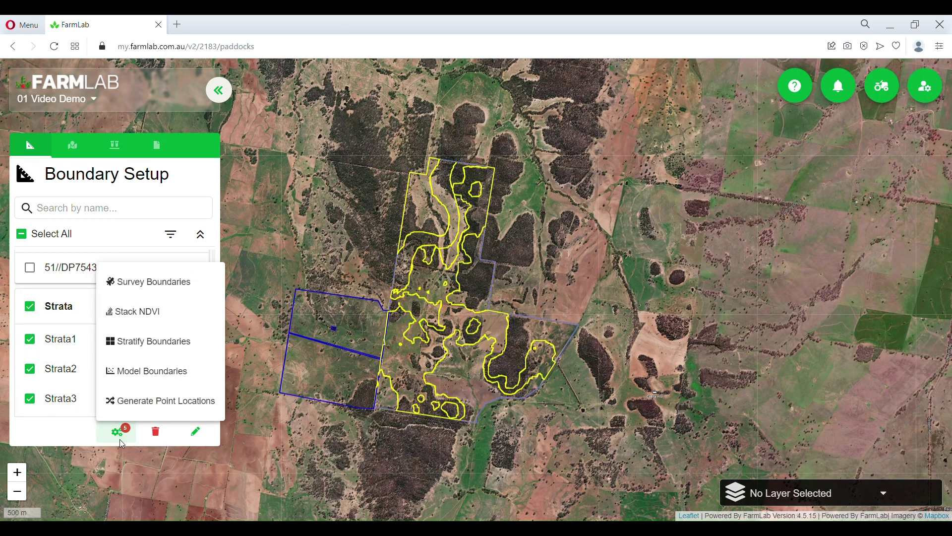
Step: Set Generate Point Locations to 5 points per boundary with sample depths enabled
{"action": "left_click", "coordinate": [167, 410]}
{"action": "left_click_drag", "start_coordinate": [55, 194], "coordinate": [8, 193]}
{"action": "type", "text": "5"}
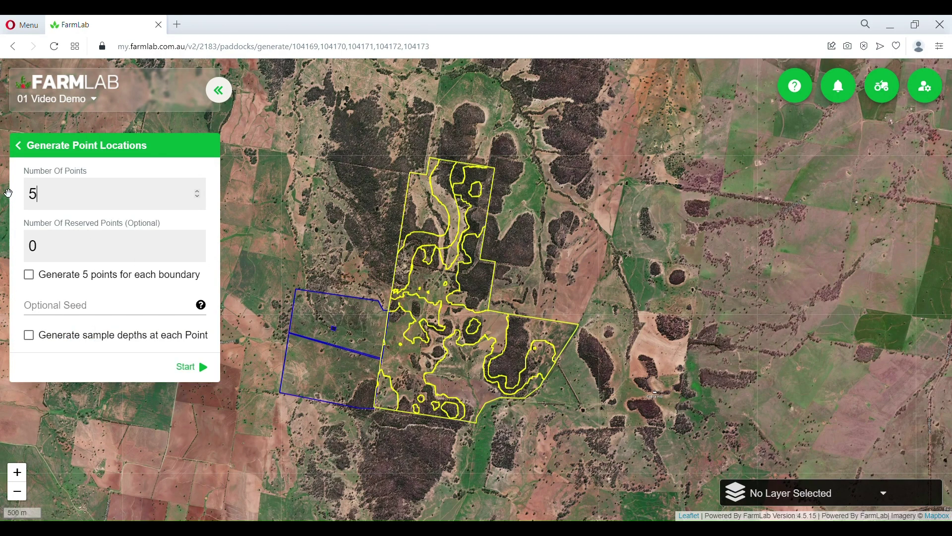
{"action": "left_click", "coordinate": [40, 274]}
{"action": "left_click", "coordinate": [29, 336]}
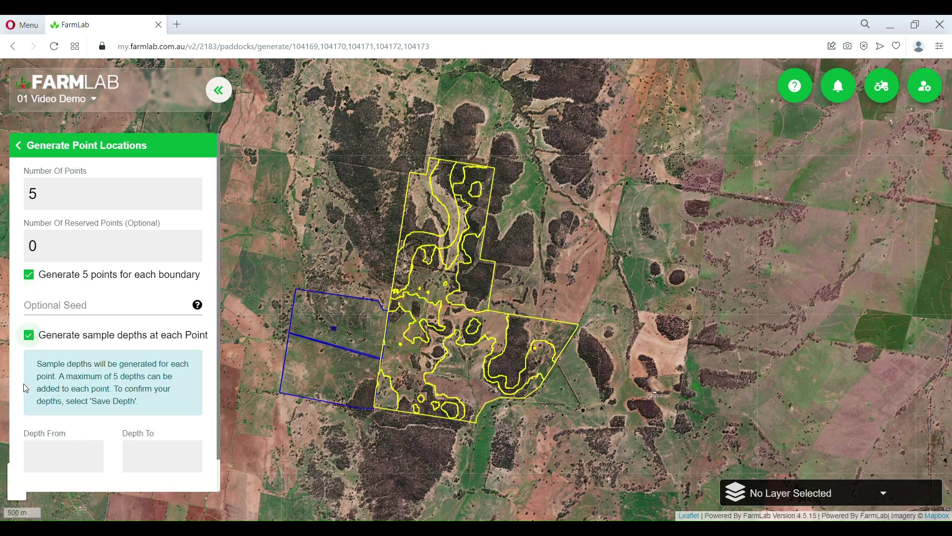
Step: Save a 0–30 cm sample depth and start generating the points
{"action": "left_click", "coordinate": [75, 455]}
{"action": "type", "text": "0"}
{"action": "left_click", "coordinate": [170, 467]}
{"action": "type", "text": "30"}
{"action": "scroll", "coordinate": [172, 477], "scroll_direction": "down", "scroll_amount": 1}
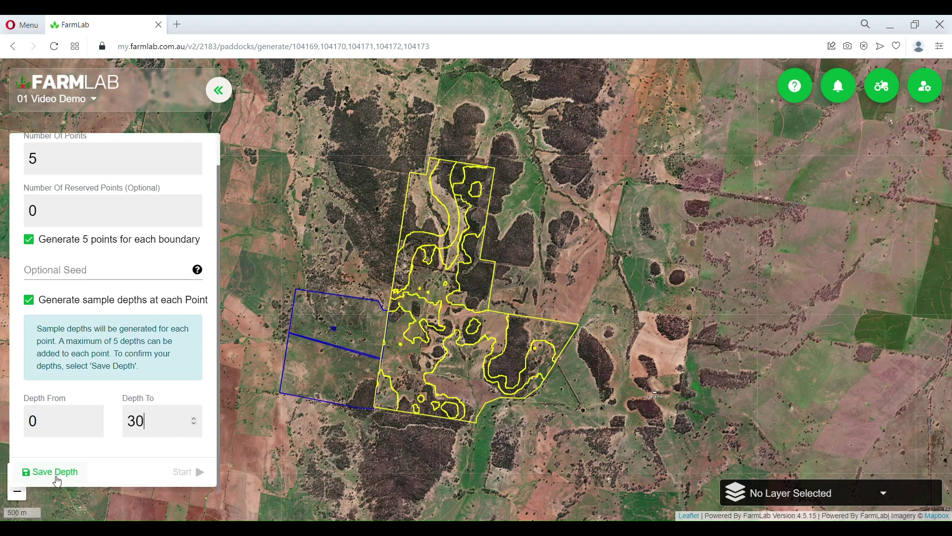
{"action": "left_click", "coordinate": [70, 471]}
{"action": "scroll", "coordinate": [124, 467], "scroll_direction": "down", "scroll_amount": 1}
{"action": "left_click", "coordinate": [187, 474]}
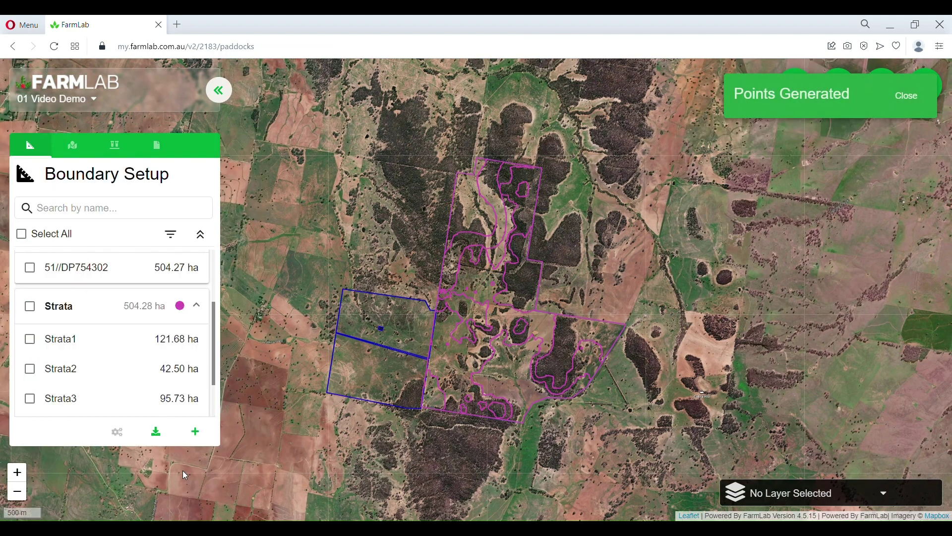
Step: Scroll the 25 proposed points in Sample Collection and show the Accept dialog's Response choices
{"action": "left_click", "coordinate": [75, 148]}
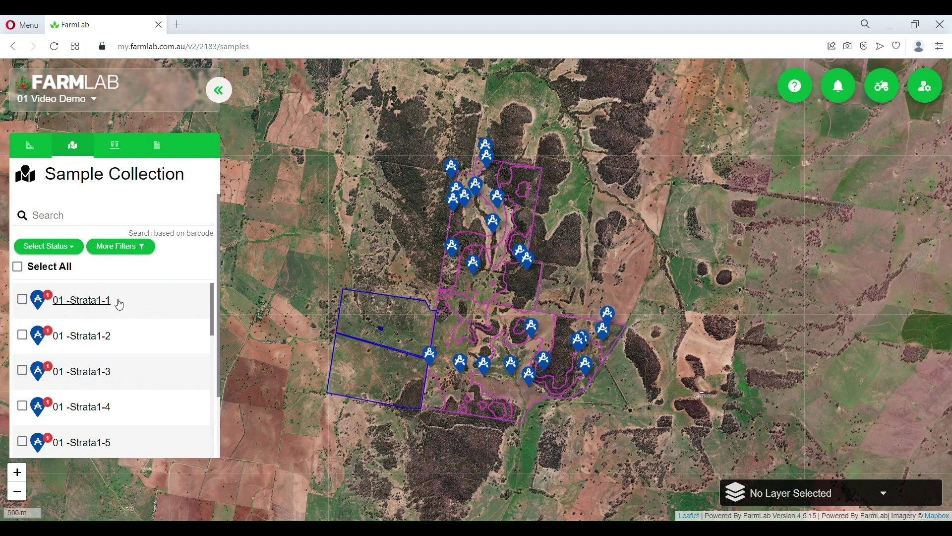
{"action": "scroll", "coordinate": [114, 399], "scroll_direction": "down", "scroll_amount": 5}
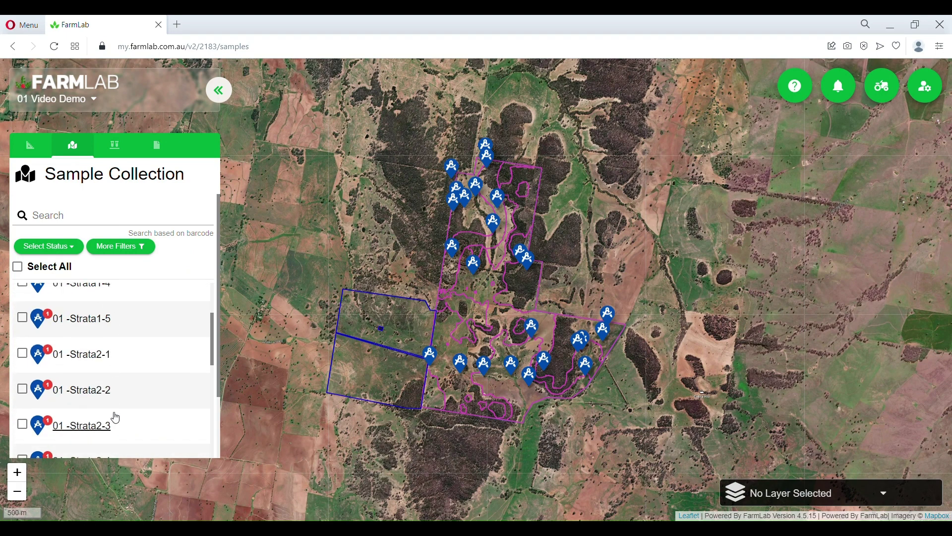
{"action": "scroll", "coordinate": [116, 417], "scroll_direction": "down", "scroll_amount": 7}
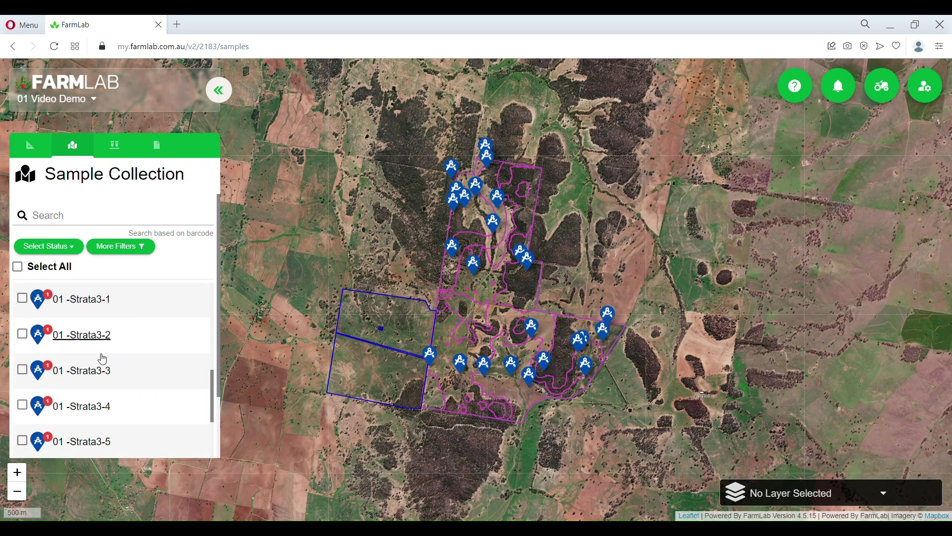
{"action": "scroll", "coordinate": [102, 359], "scroll_direction": "down", "scroll_amount": 5}
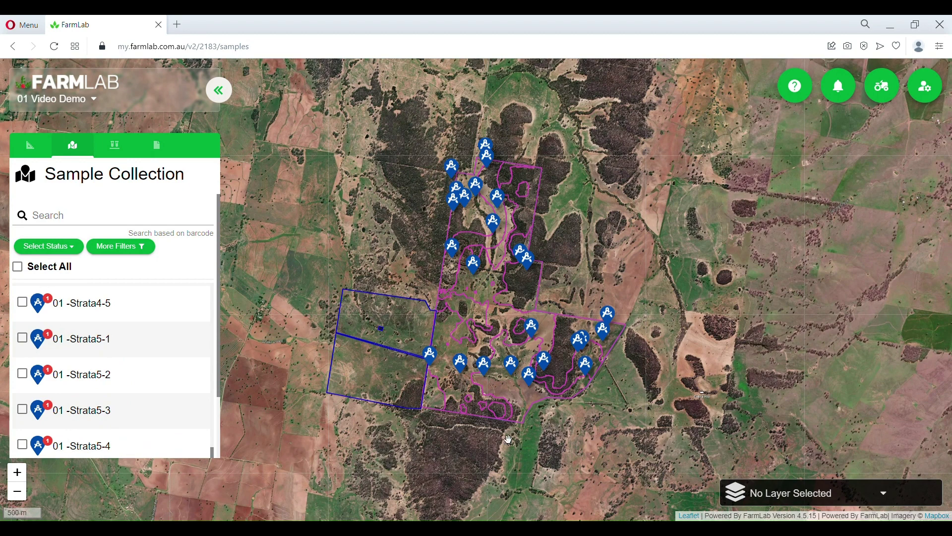
{"action": "scroll", "coordinate": [85, 422], "scroll_direction": "down", "scroll_amount": 5}
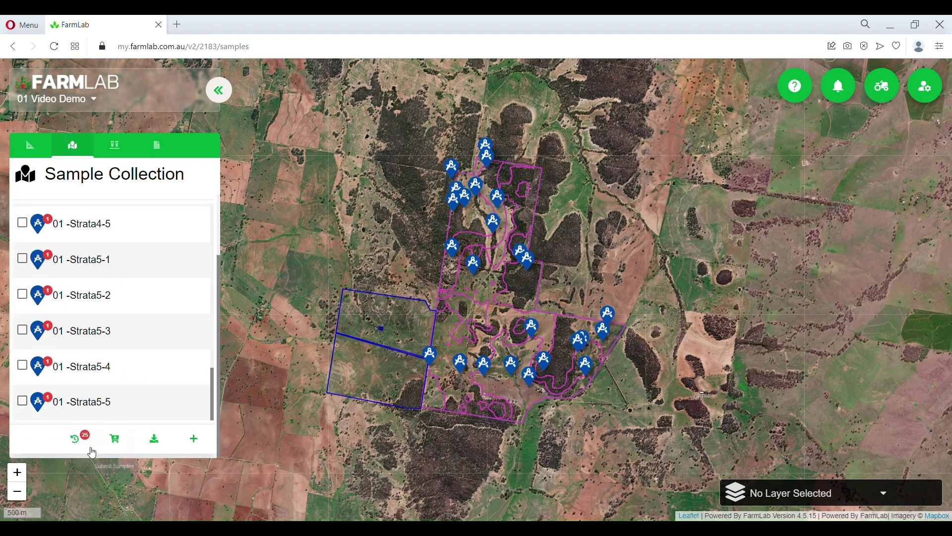
{"action": "left_click", "coordinate": [70, 448]}
{"action": "left_click", "coordinate": [330, 289]}
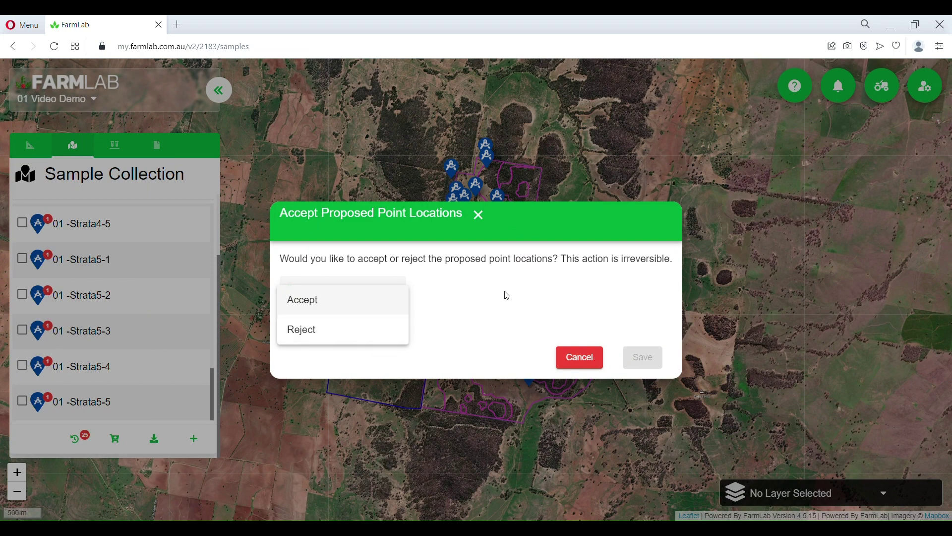
Step: Reject all 25 proposed points, then zoom and pan the map toward the northern paddock
{"action": "left_click", "coordinate": [332, 340]}
{"action": "left_click", "coordinate": [650, 366]}
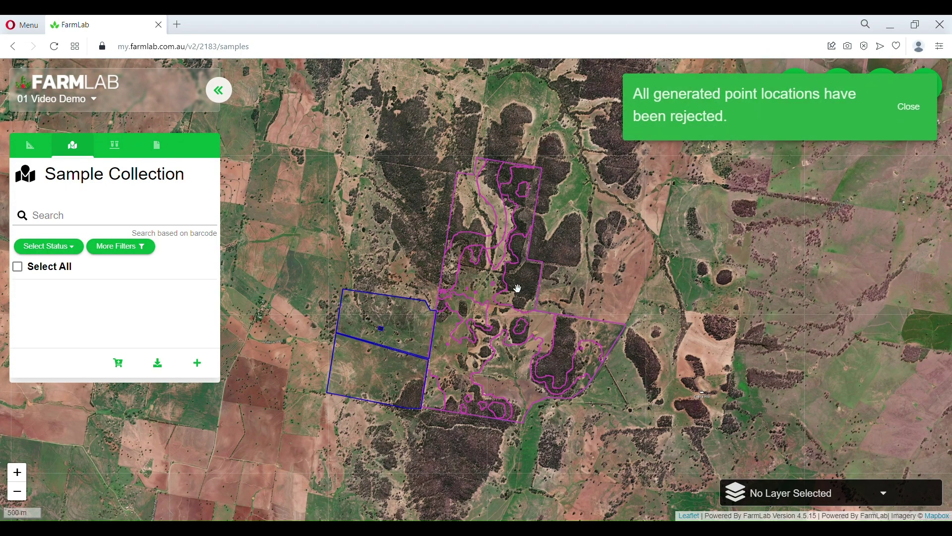
{"action": "scroll", "coordinate": [514, 282], "scroll_direction": "up", "scroll_amount": 2}
{"action": "left_click_drag", "start_coordinate": [510, 234], "coordinate": [511, 351]}
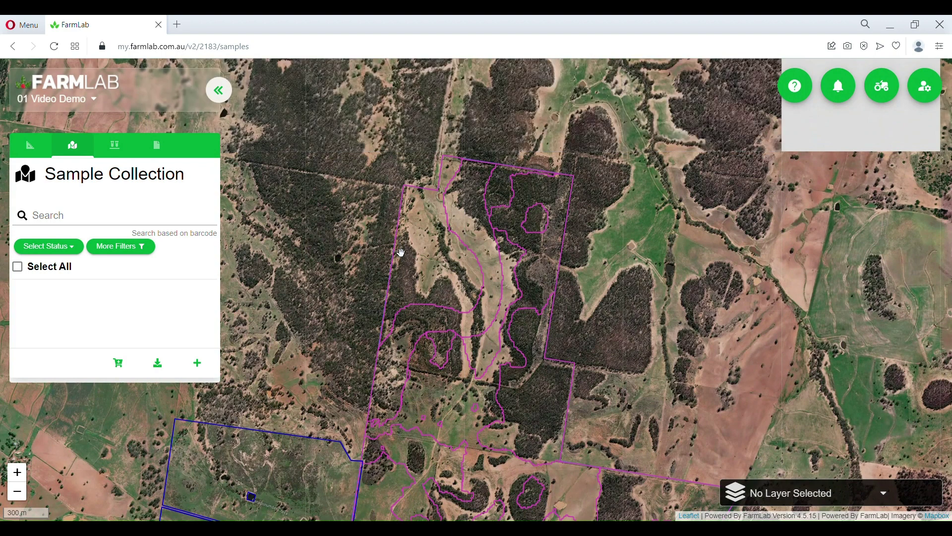
Step: Place a new sample location in the northern paddock
{"action": "left_click", "coordinate": [201, 365]}
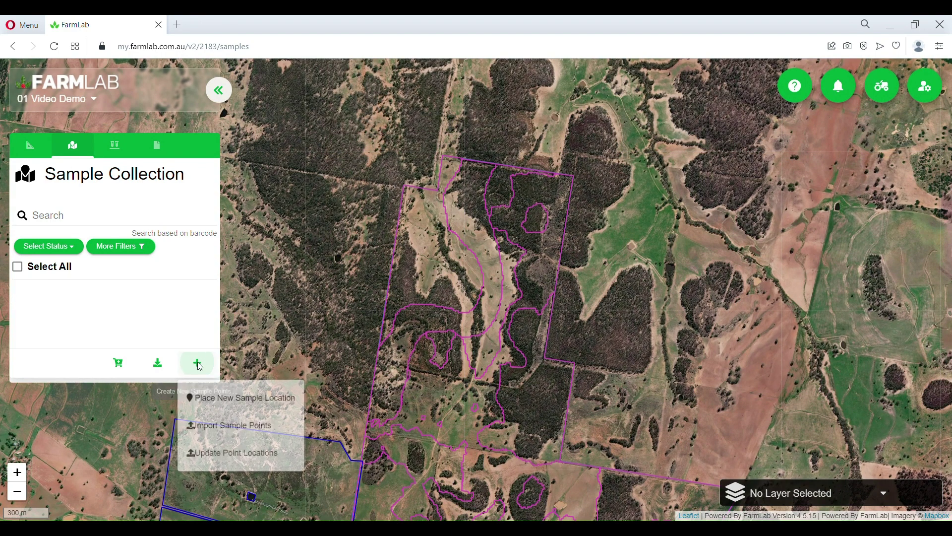
{"action": "left_click", "coordinate": [271, 399]}
{"action": "scroll", "coordinate": [432, 218], "scroll_direction": "up", "scroll_amount": 3}
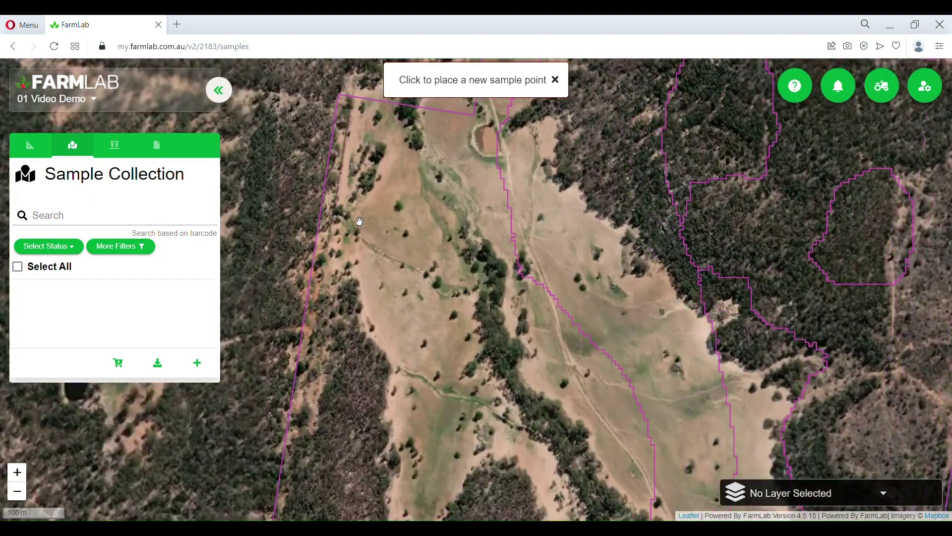
{"action": "left_click", "coordinate": [377, 214]}
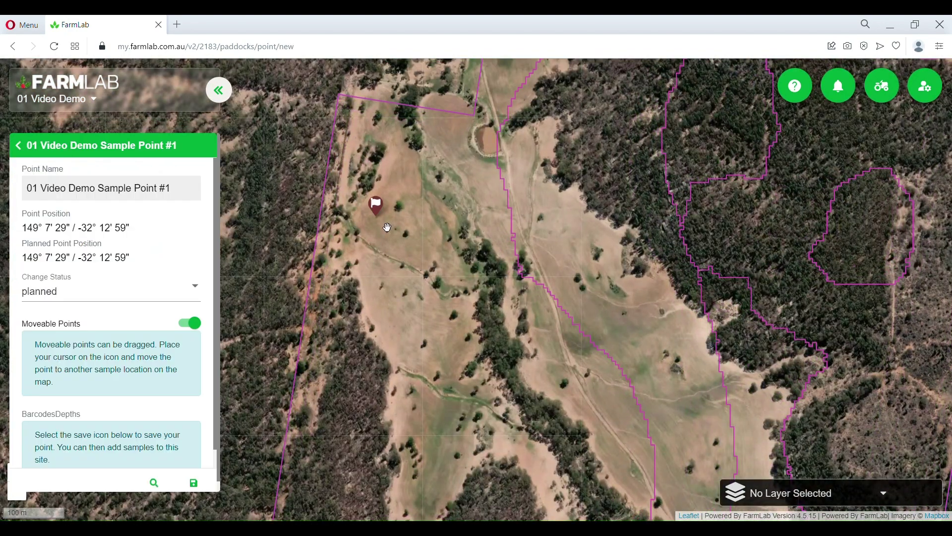
Step: Name the point Test1, save it, and begin adding a sample to it
{"action": "left_click_drag", "start_coordinate": [198, 190], "coordinate": [34, 190]}
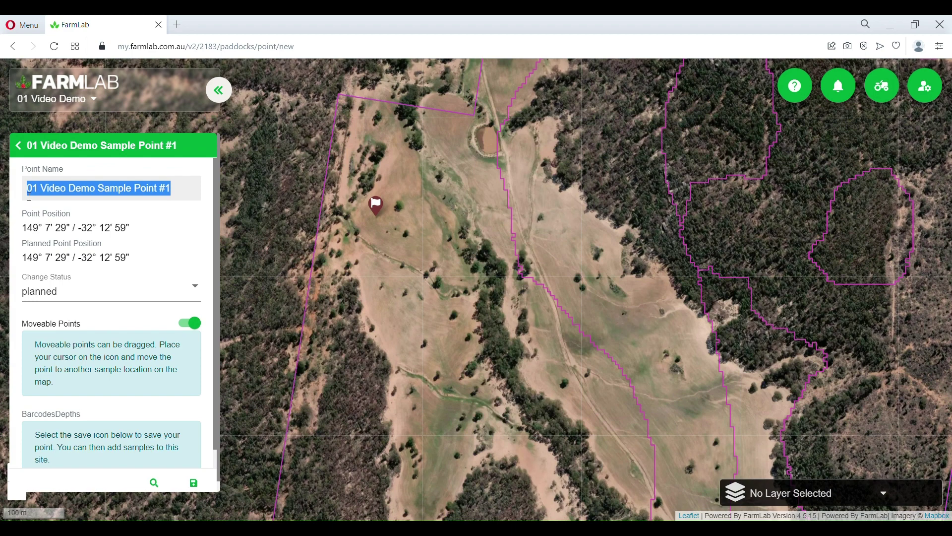
{"action": "type", "text": "Test1"}
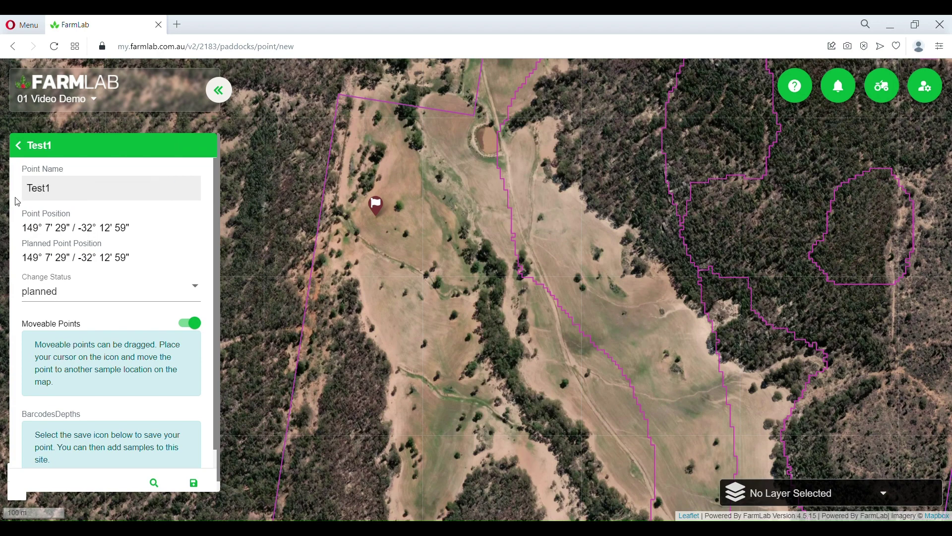
{"action": "scroll", "coordinate": [165, 289], "scroll_direction": "down", "scroll_amount": 1}
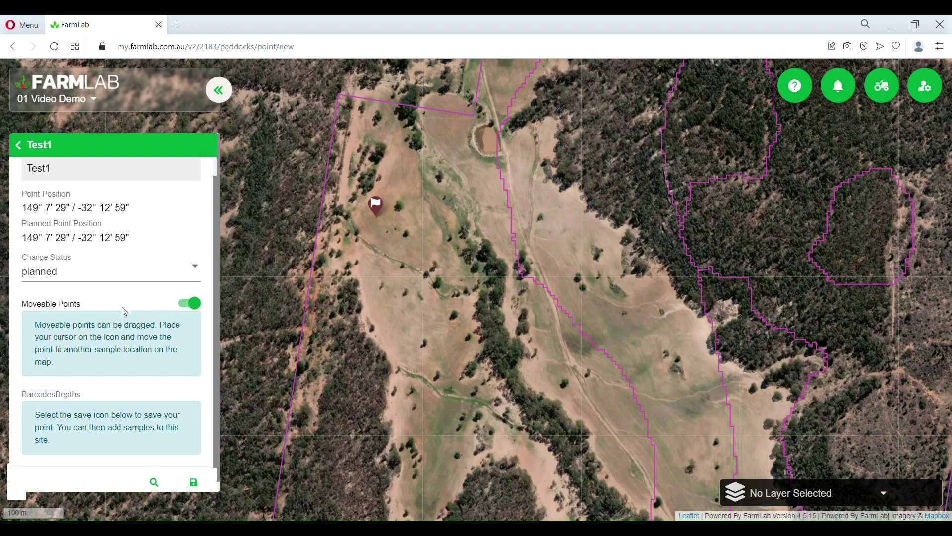
{"action": "left_click", "coordinate": [198, 480]}
{"action": "left_click", "coordinate": [122, 475]}
Step: Save a sample depth from 0 to 10 cm to Test1, then go back to the Sample Collection list
{"action": "left_click", "coordinate": [43, 363]}
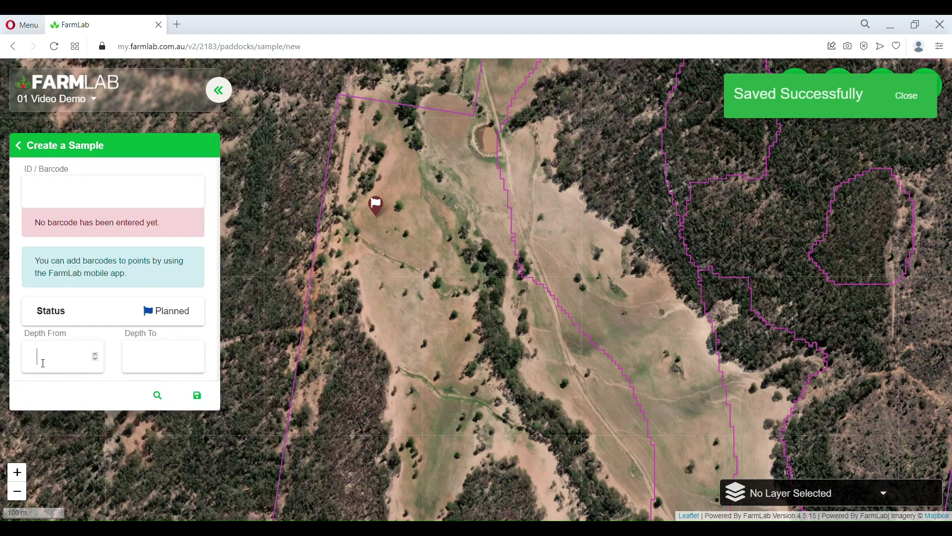
{"action": "type", "text": "0"}
{"action": "key", "text": "Tab"}
{"action": "type", "text": "10"}
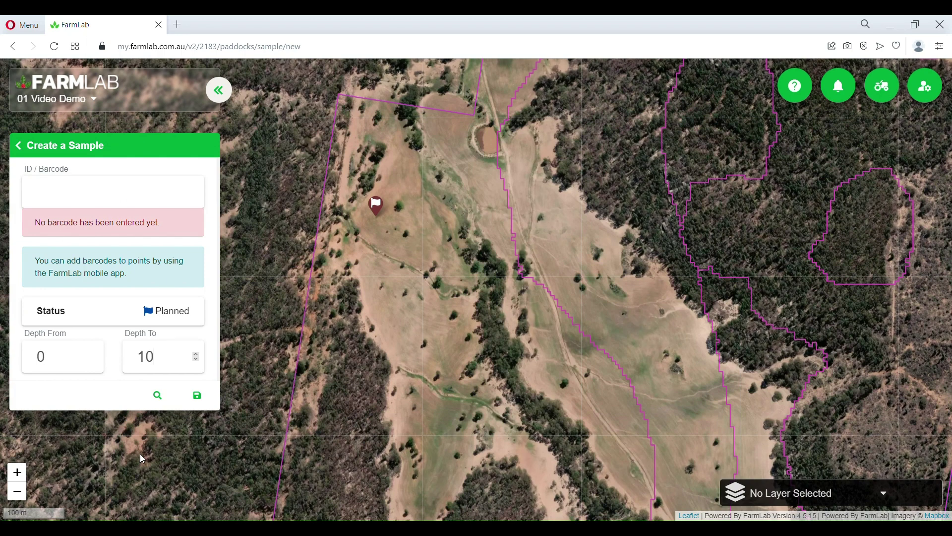
{"action": "left_click", "coordinate": [198, 395]}
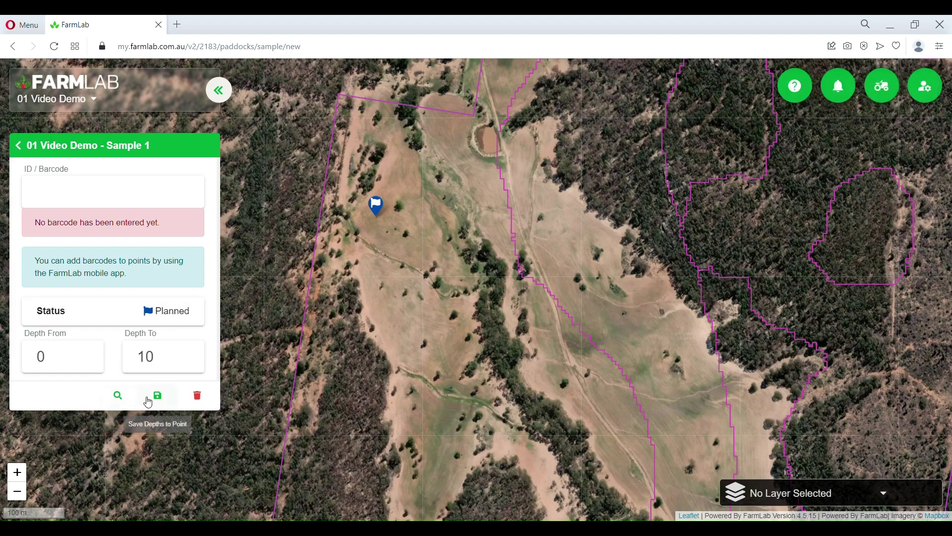
{"action": "left_click", "coordinate": [15, 146]}
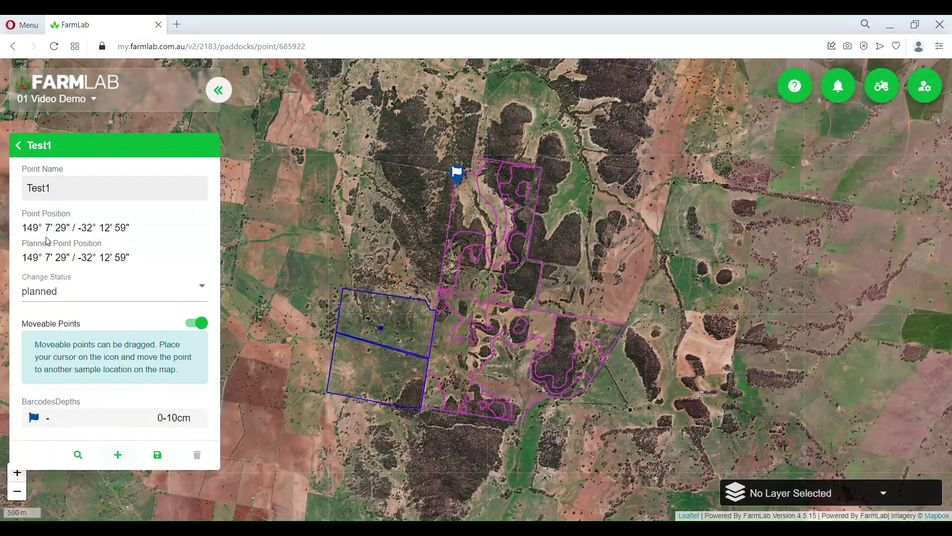
{"action": "left_click", "coordinate": [17, 146]}
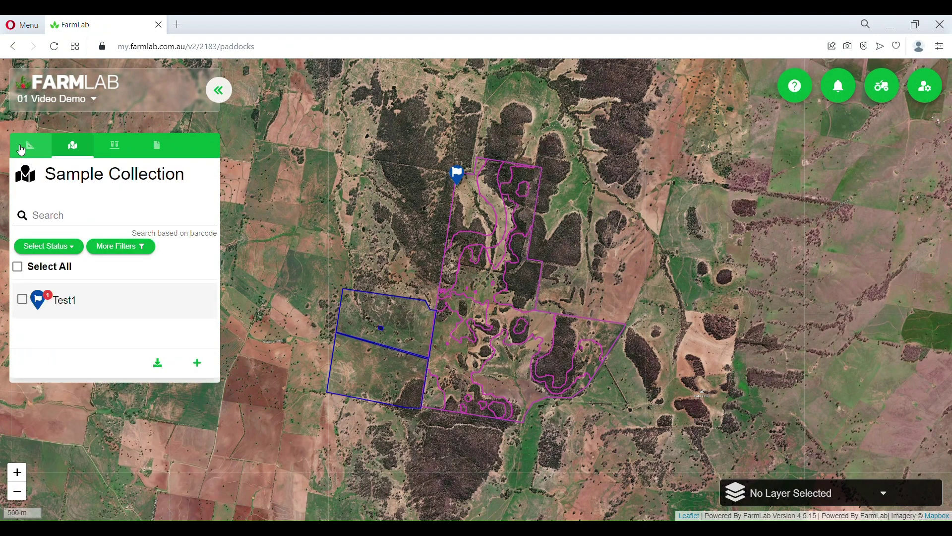
{"action": "left_click", "coordinate": [198, 363]}
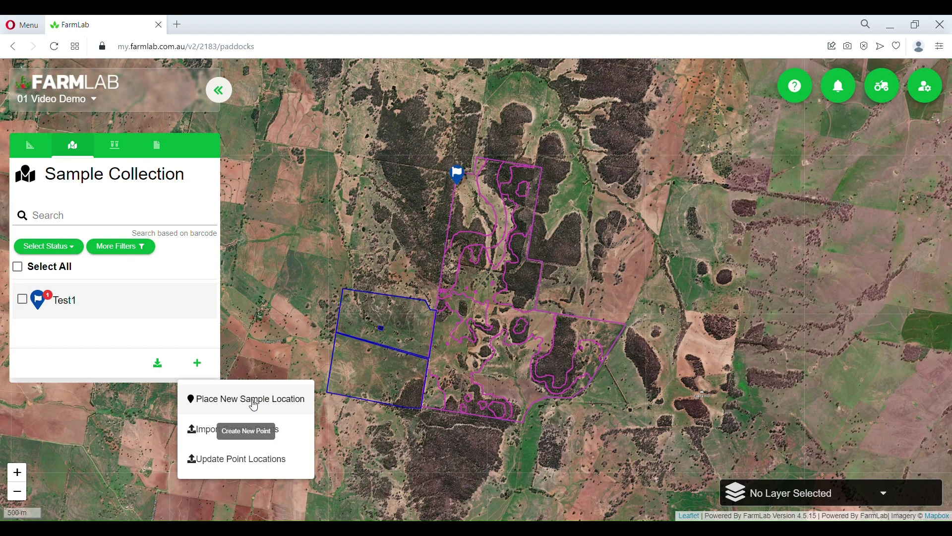
{"action": "left_click", "coordinate": [62, 353]}
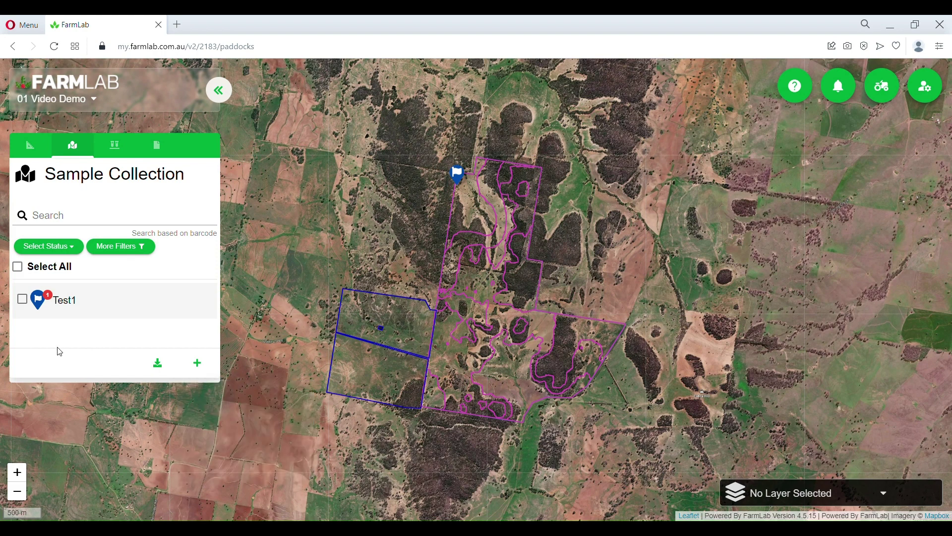